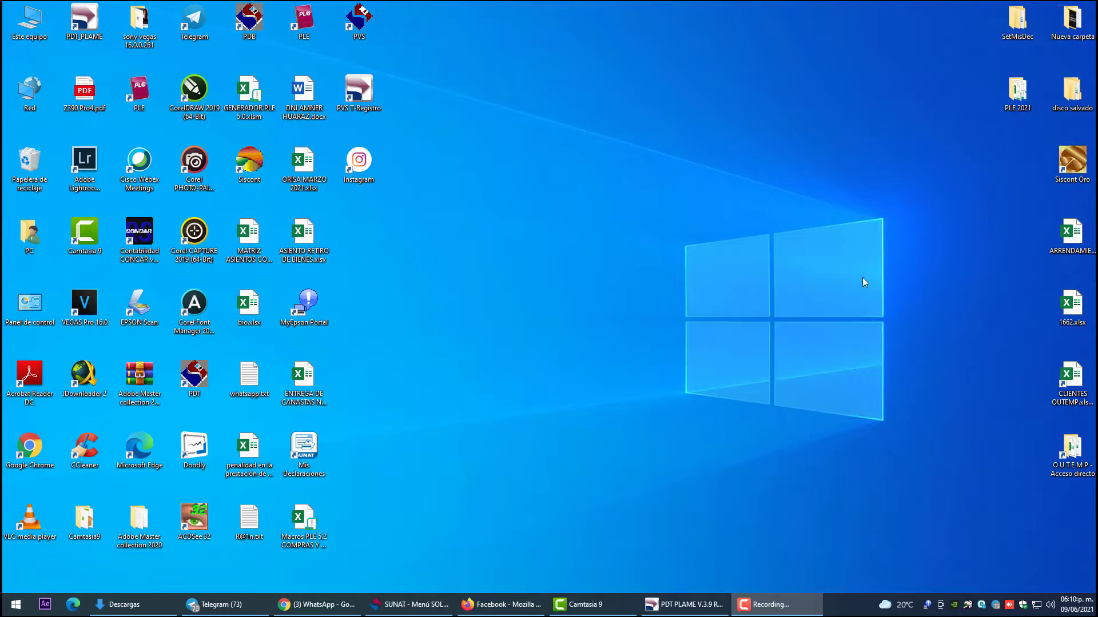
Log into PDT PLAME with the employer's RUC, Clave SOL user name and password.
click(84, 22)
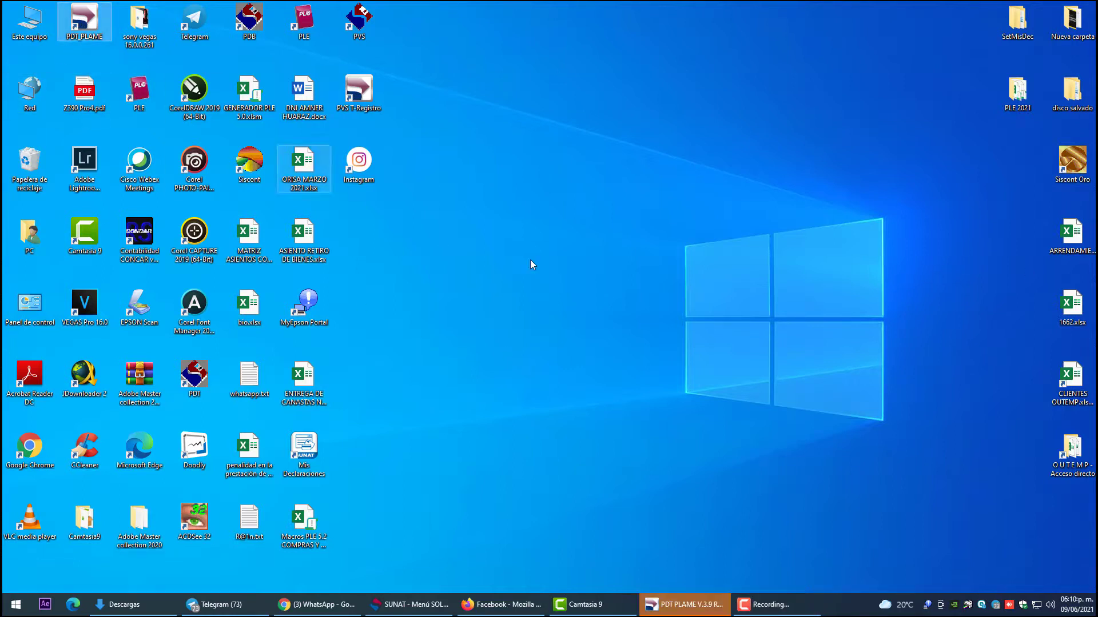
click(684, 605)
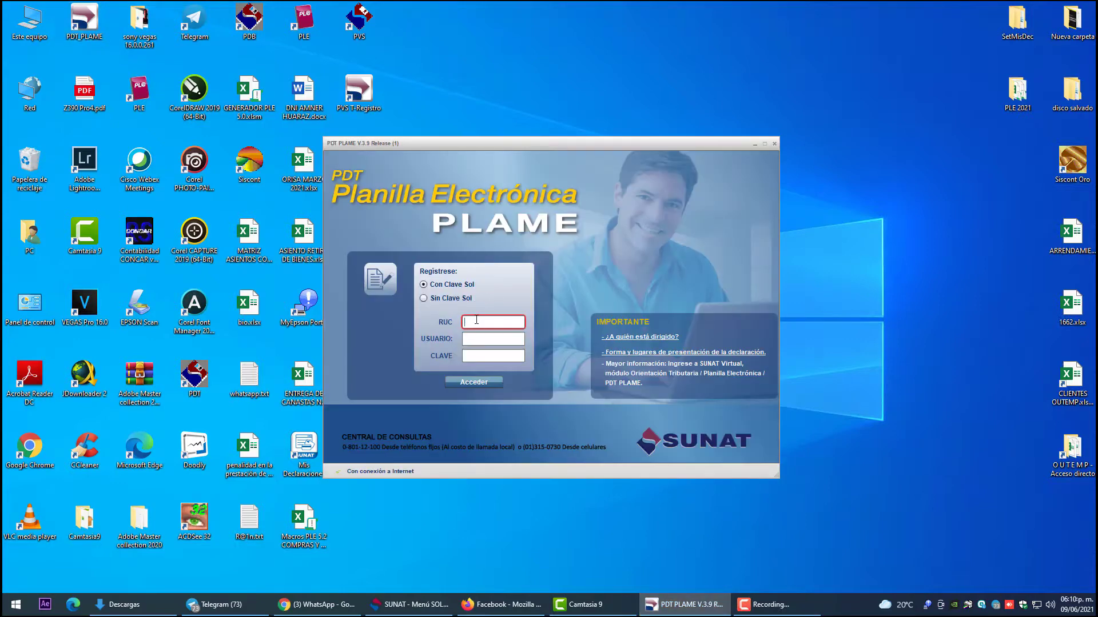
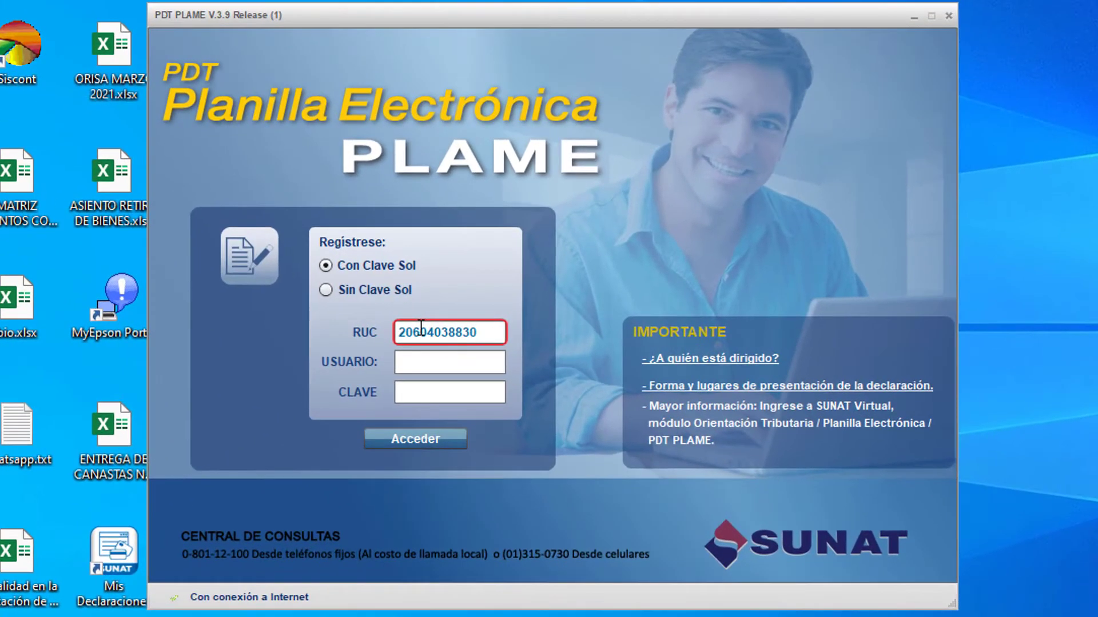
key(Tab)
text(MIDI)
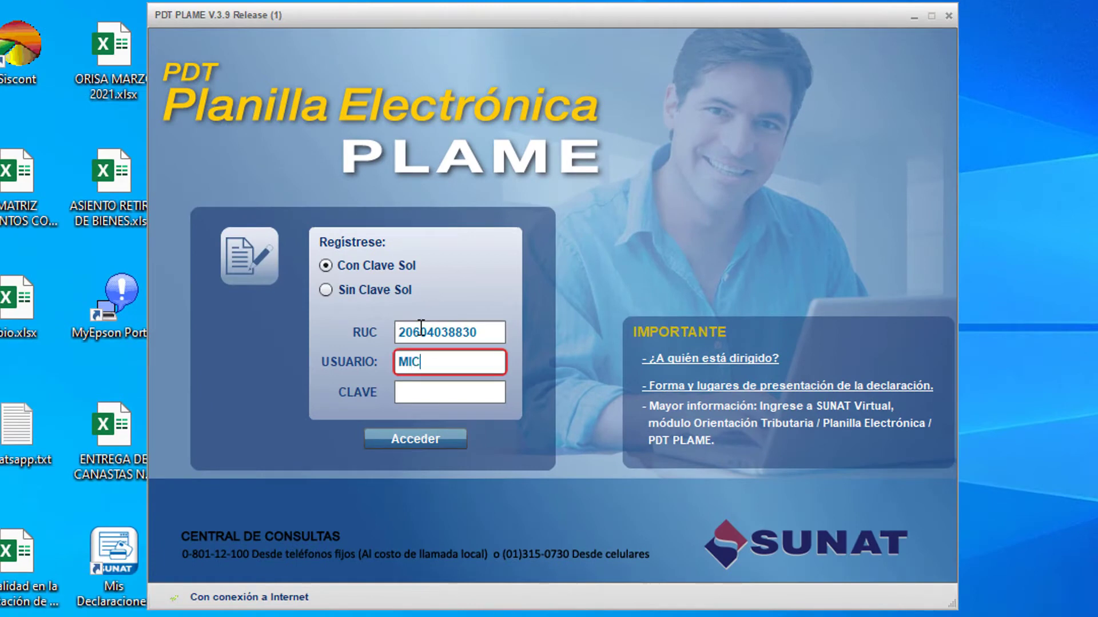
text(PUMP)
key(Tab)
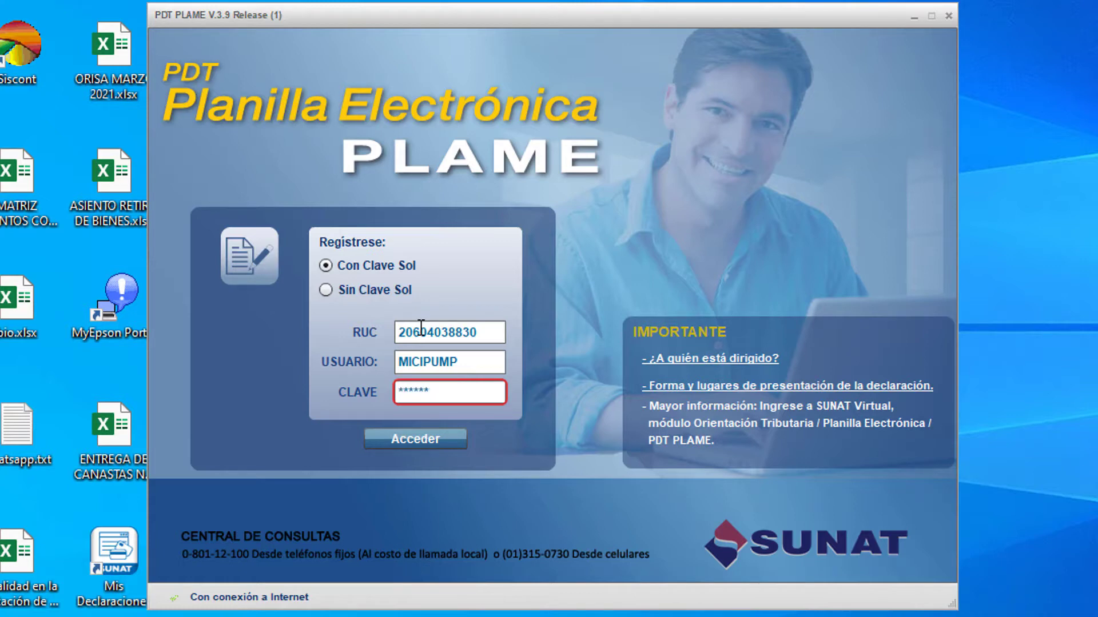
text(*********)
click(431, 437)
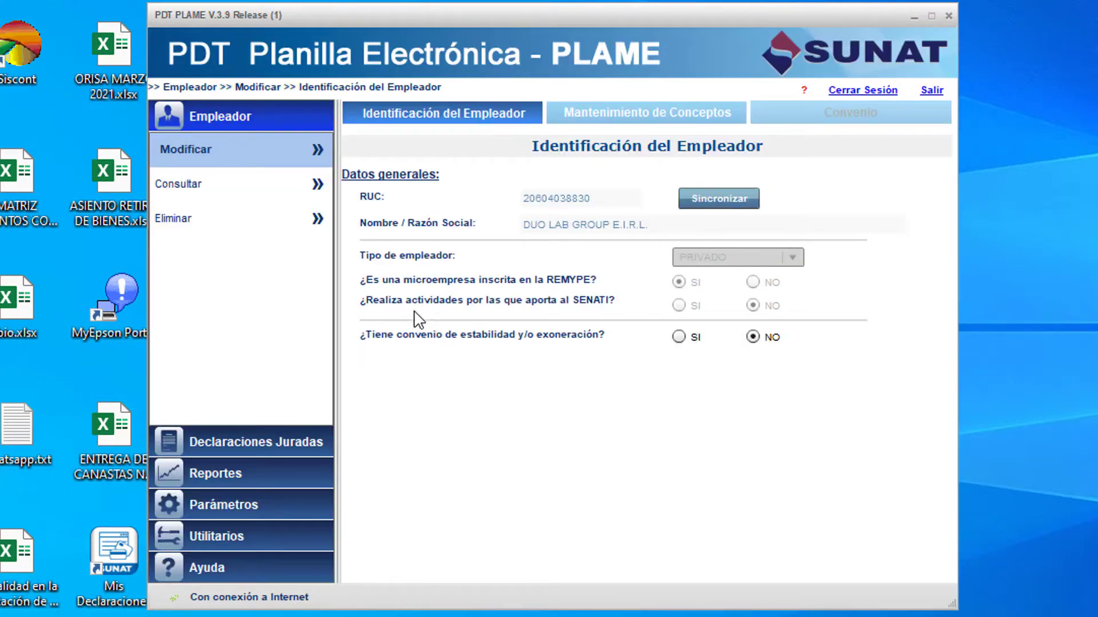
Go to the Generar reportes page under the Reportes section.
click(247, 439)
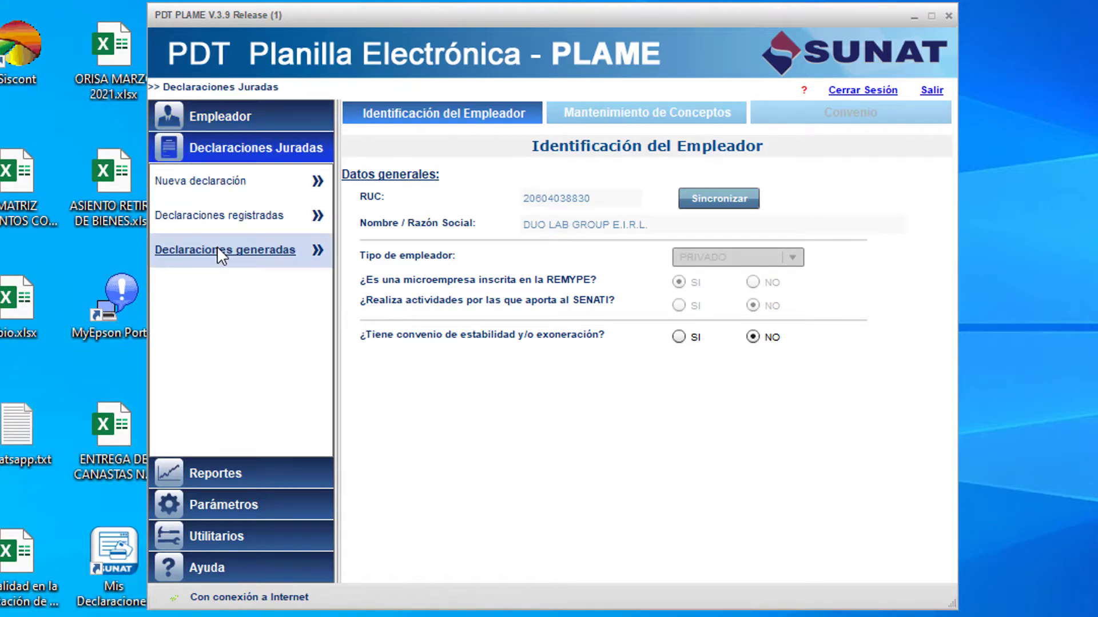
click(223, 236)
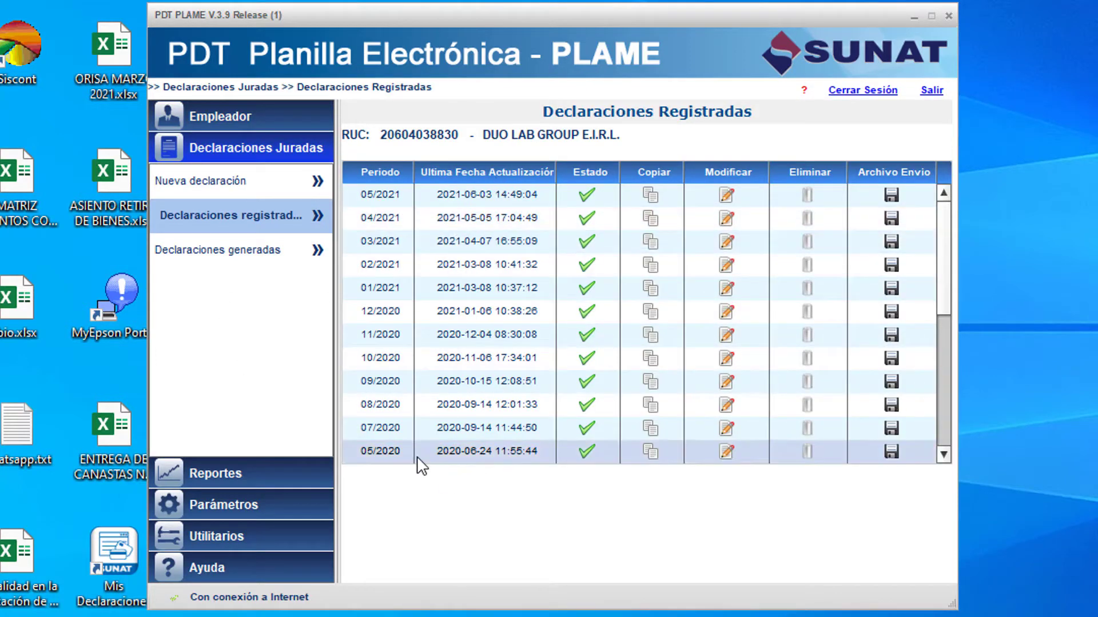
click(239, 471)
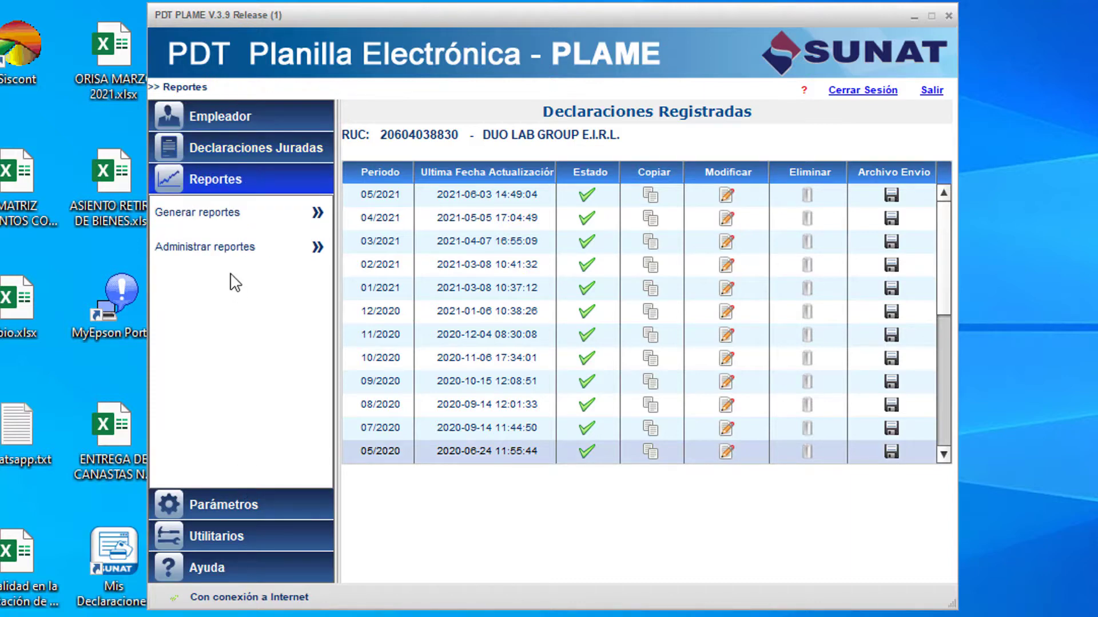
click(236, 223)
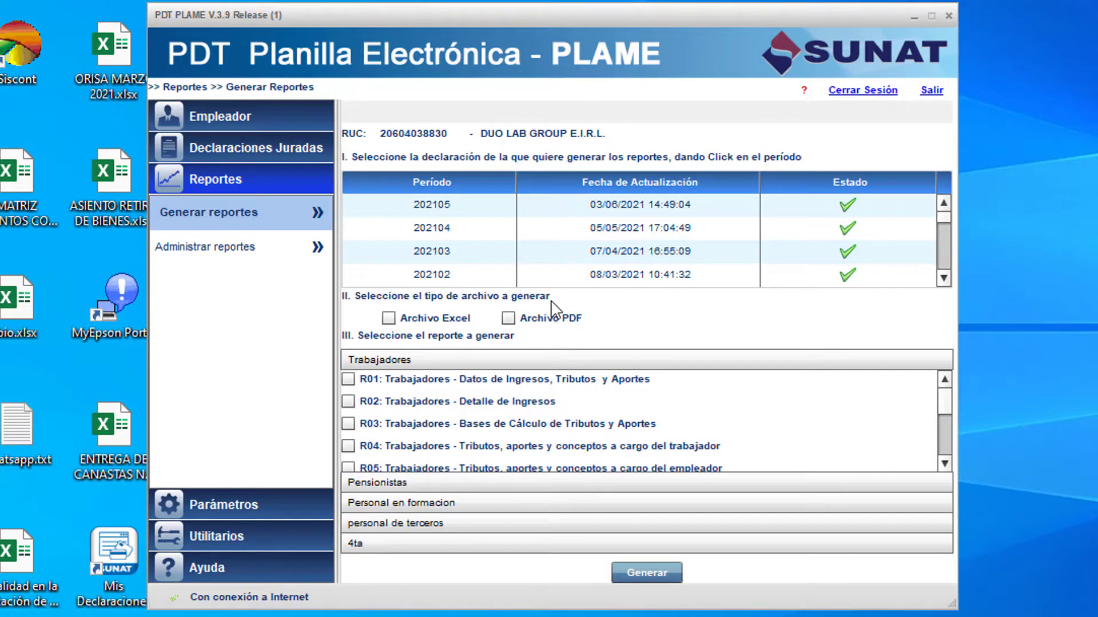
Choose Excel and PDF output and select declaration period 202105.
click(389, 319)
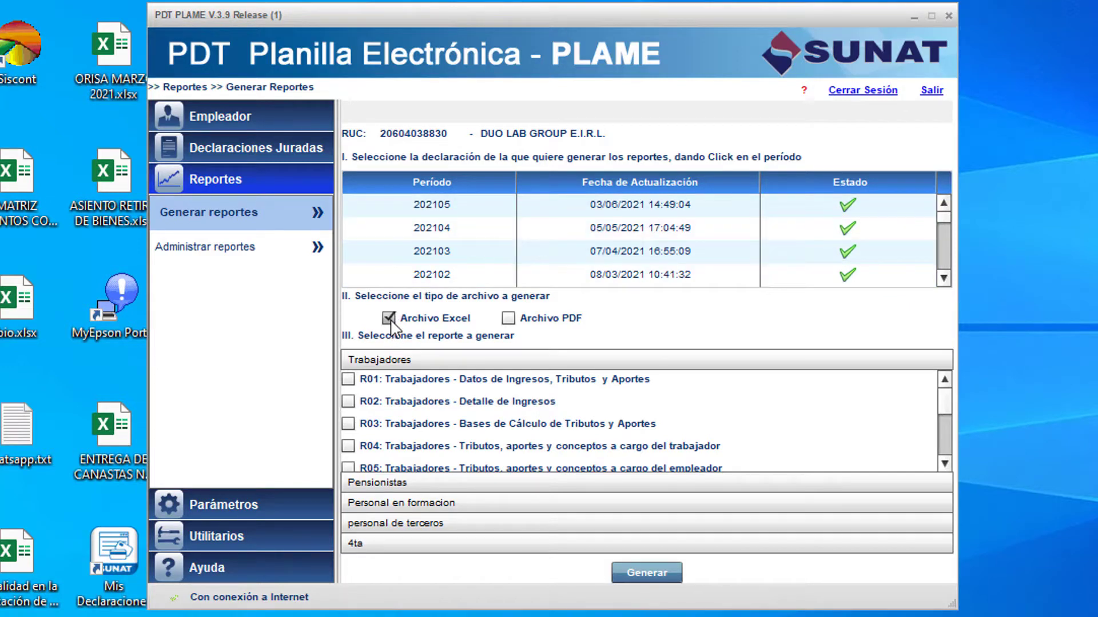
click(508, 318)
click(477, 215)
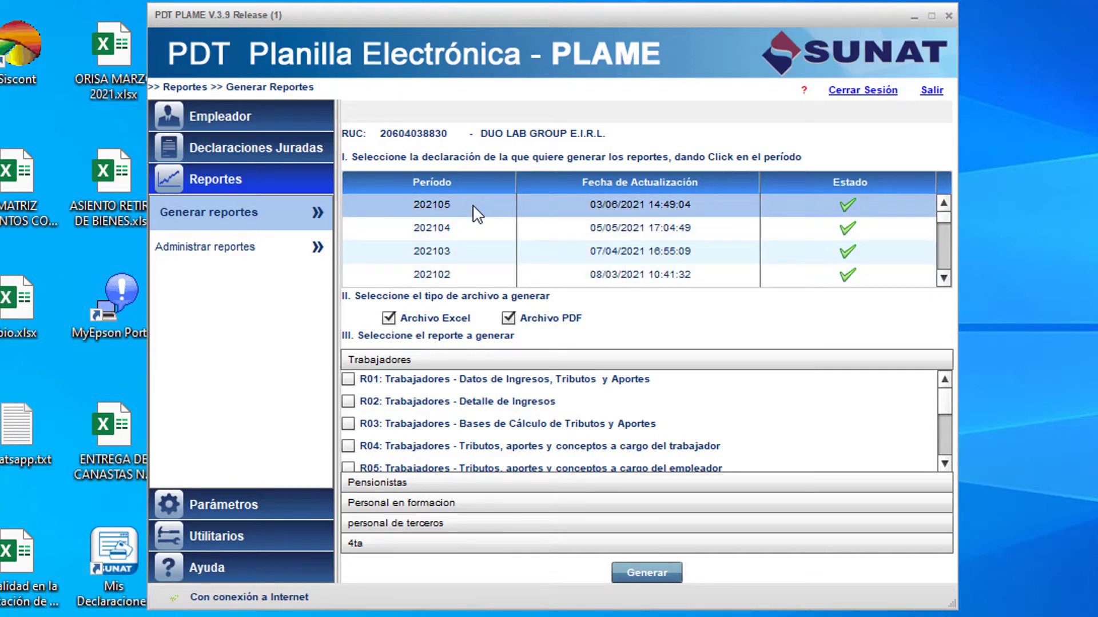
Tick R08 Información por trabajador and open its Detalle view.
click(945, 464)
click(944, 465)
click(945, 464)
click(945, 464)
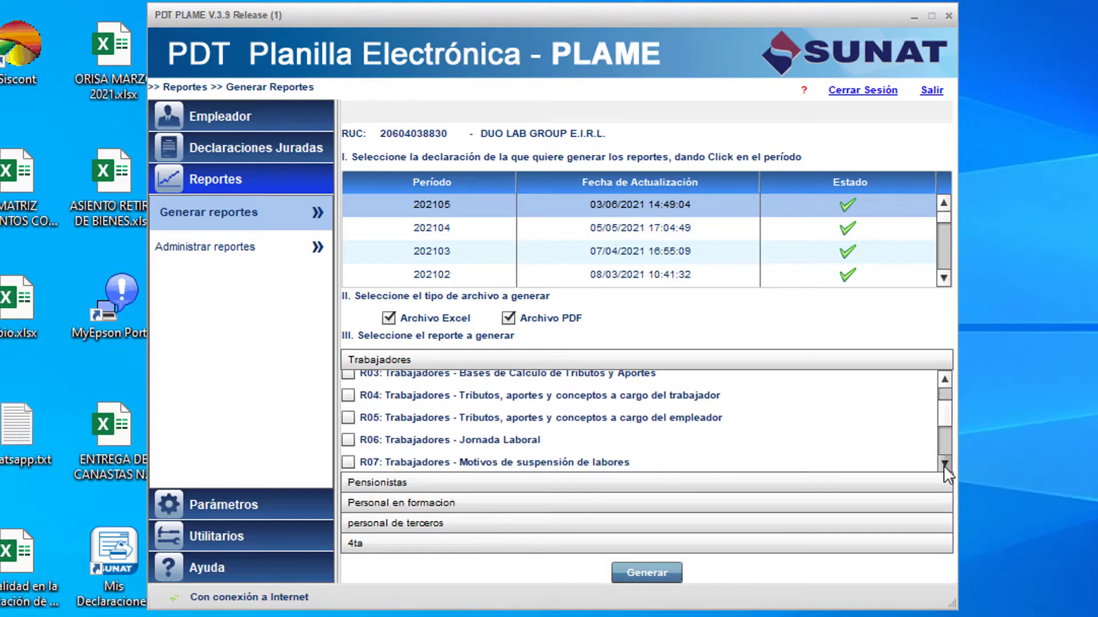
click(945, 464)
click(945, 464)
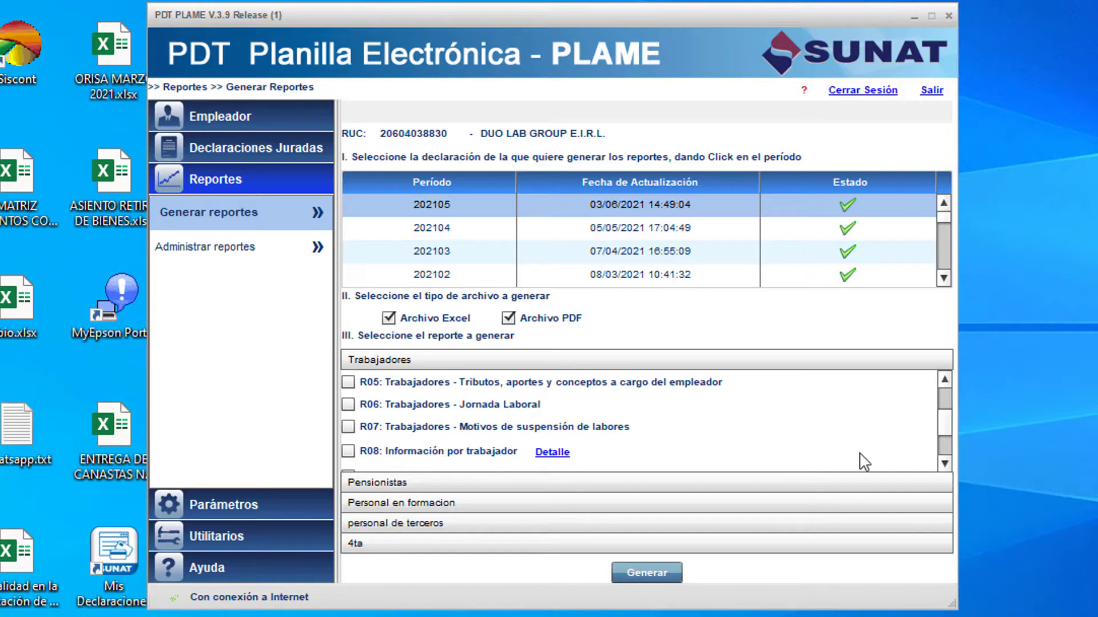
click(348, 451)
click(553, 452)
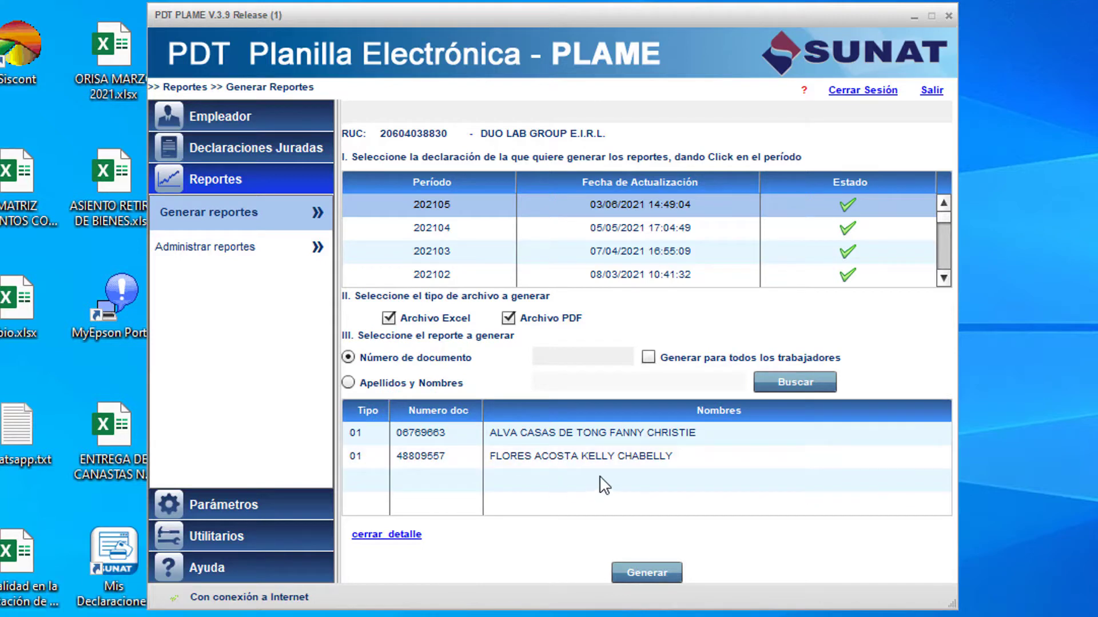
Generate the R08 report for the second worker, period 202105, into C:\PDTPLAME\REPORTES.
click(596, 437)
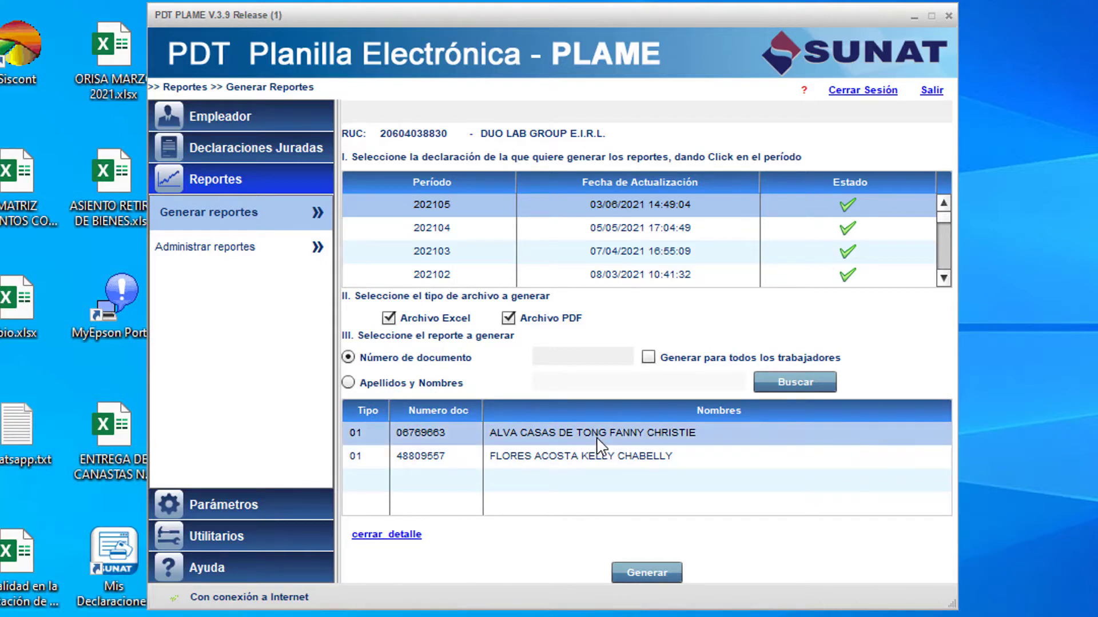
click(570, 208)
click(650, 358)
click(648, 358)
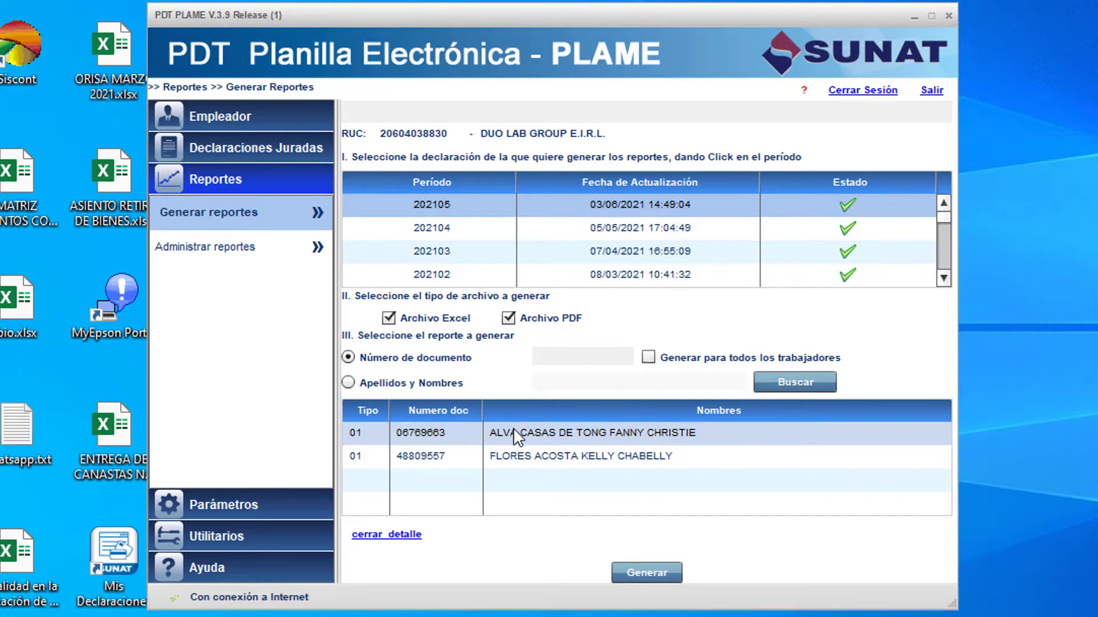
click(531, 458)
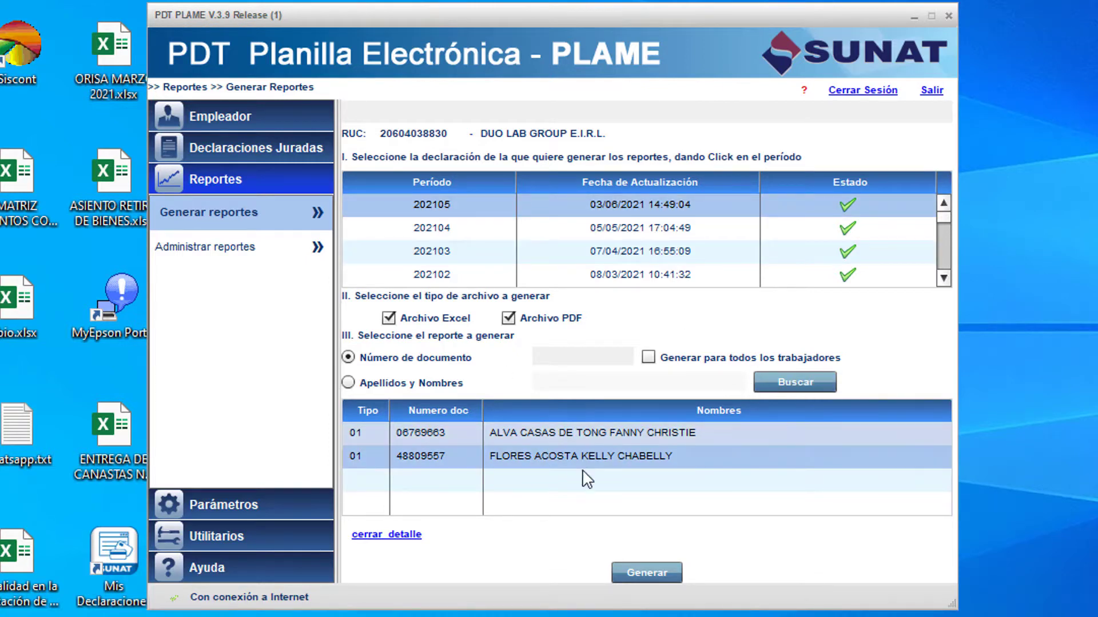
click(649, 573)
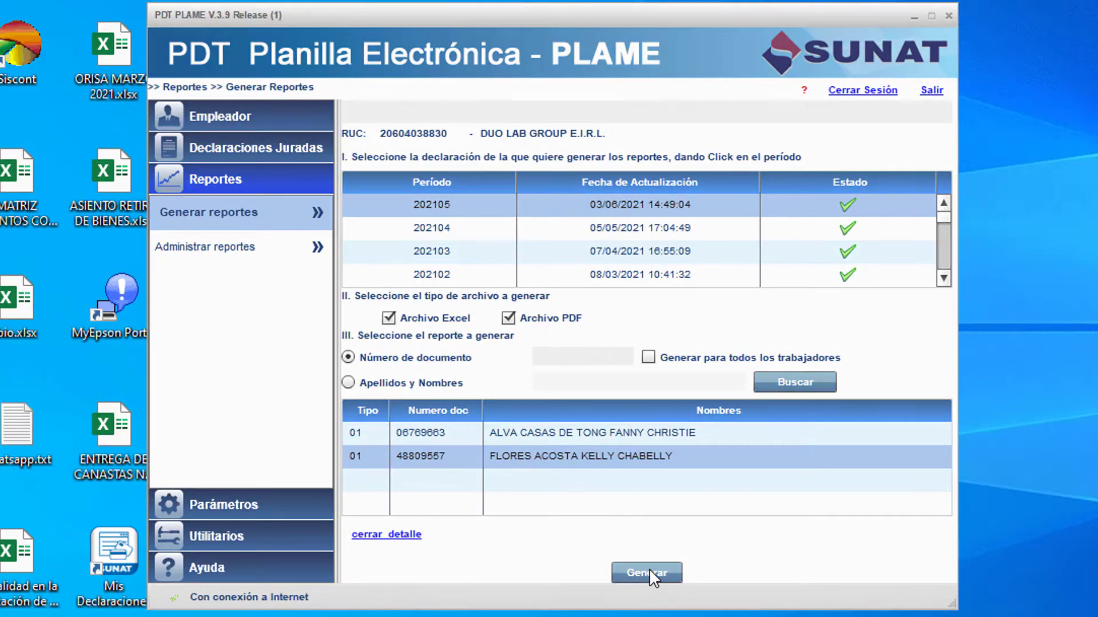
drag(390, 325, 556, 325)
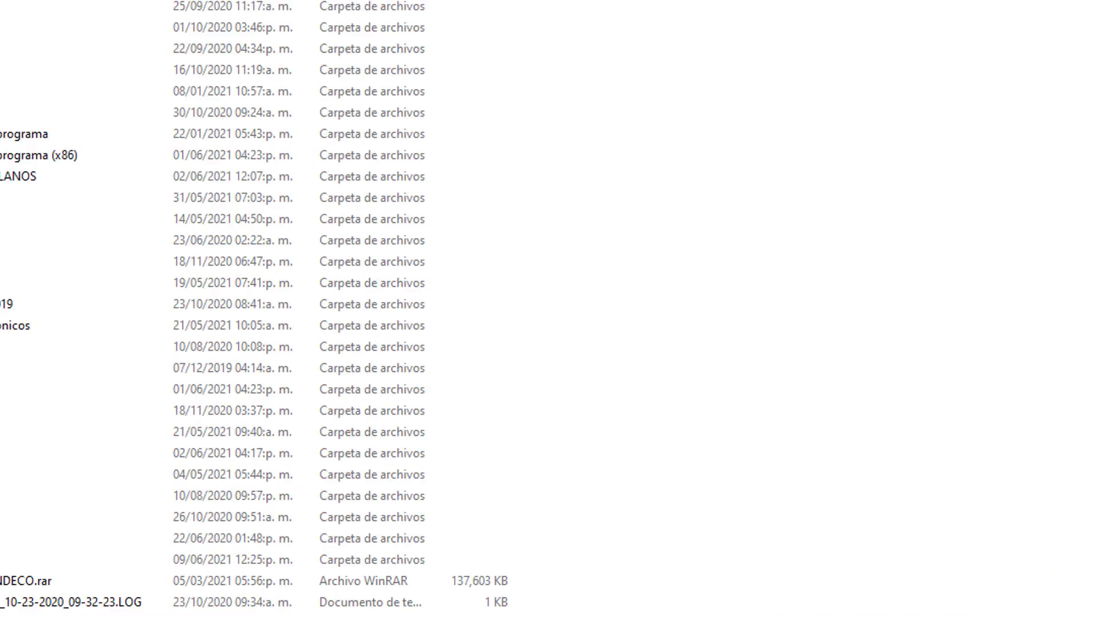
In C:\PDTPLAME\REPORTES, delete the older report files, keeping the latest r08 XML and PDF.
double_click(186, 435)
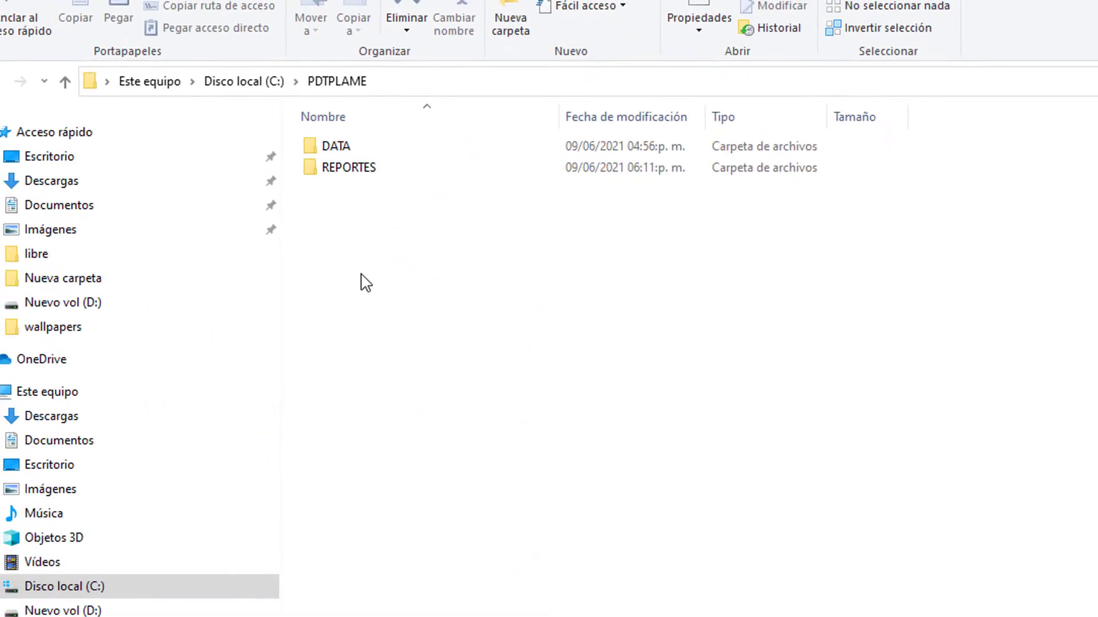
double_click(349, 170)
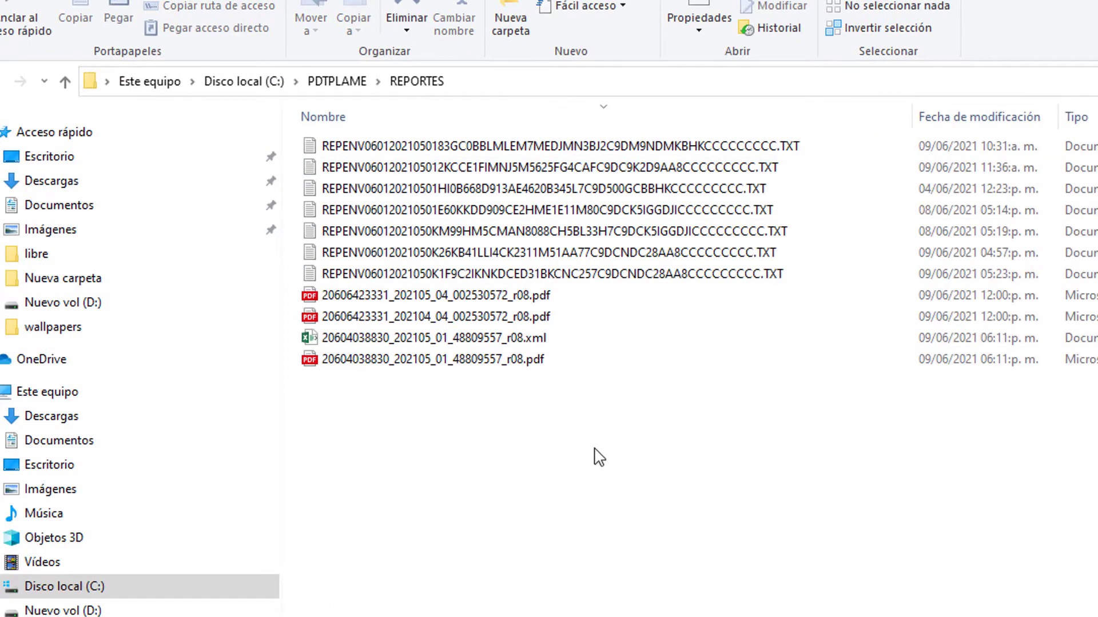
click(489, 321)
key(shift+Up)
key(shift+Up)
key(shift+Up)
key(shift+Up)
key(shift+Up)
key(shift+Up)
key(shift+Up)
key(shift+Up)
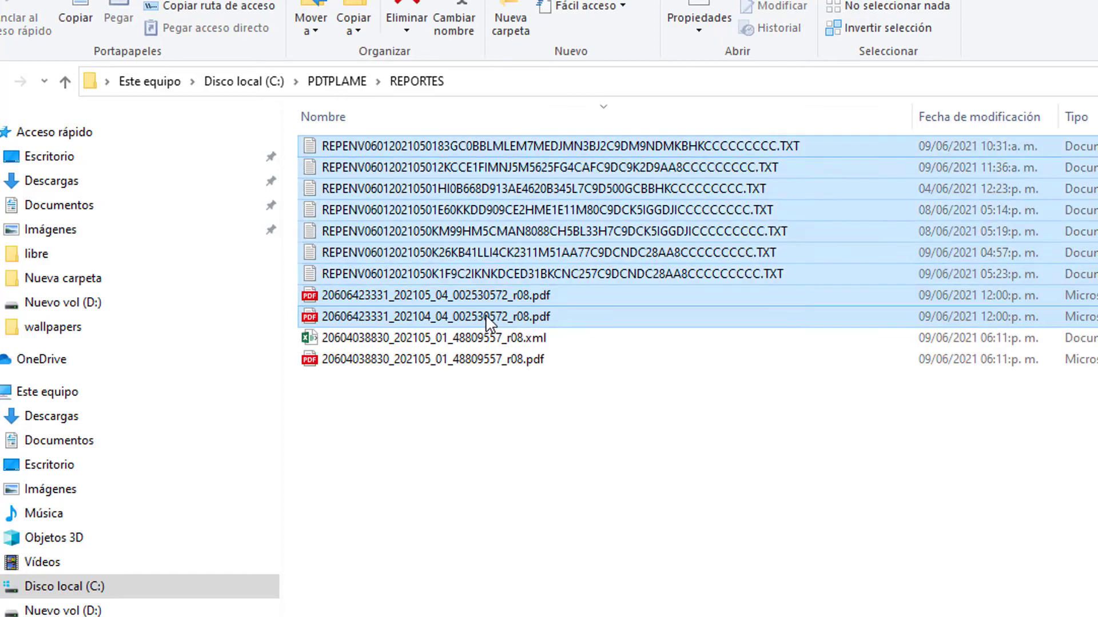
key(Delete)
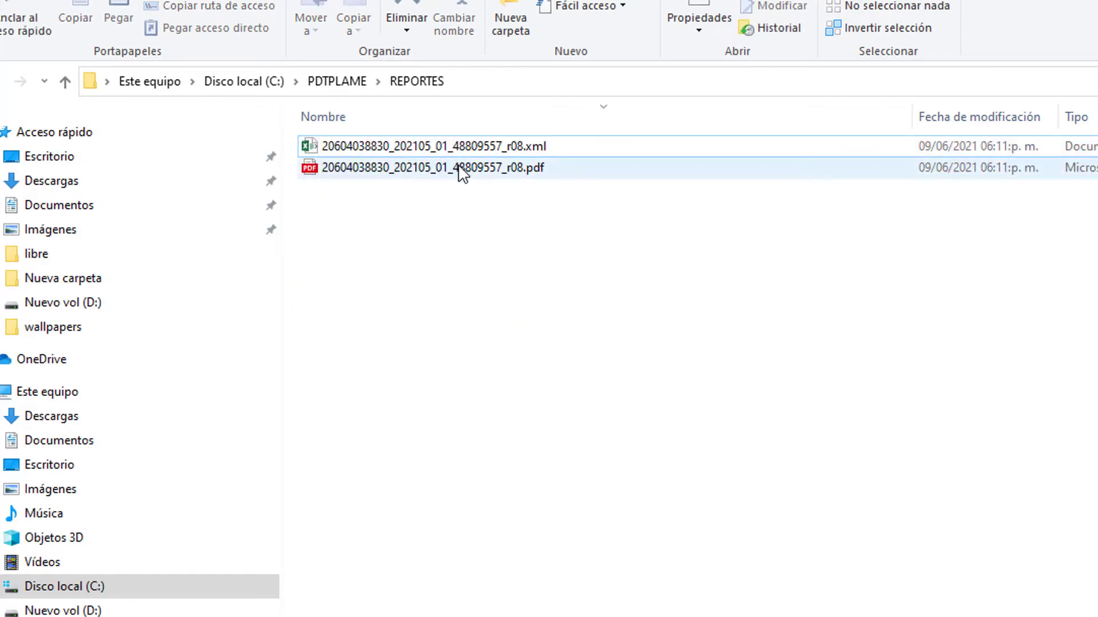
Open the r08 PDF payslip in Edge and review its title and date lines.
double_click(458, 167)
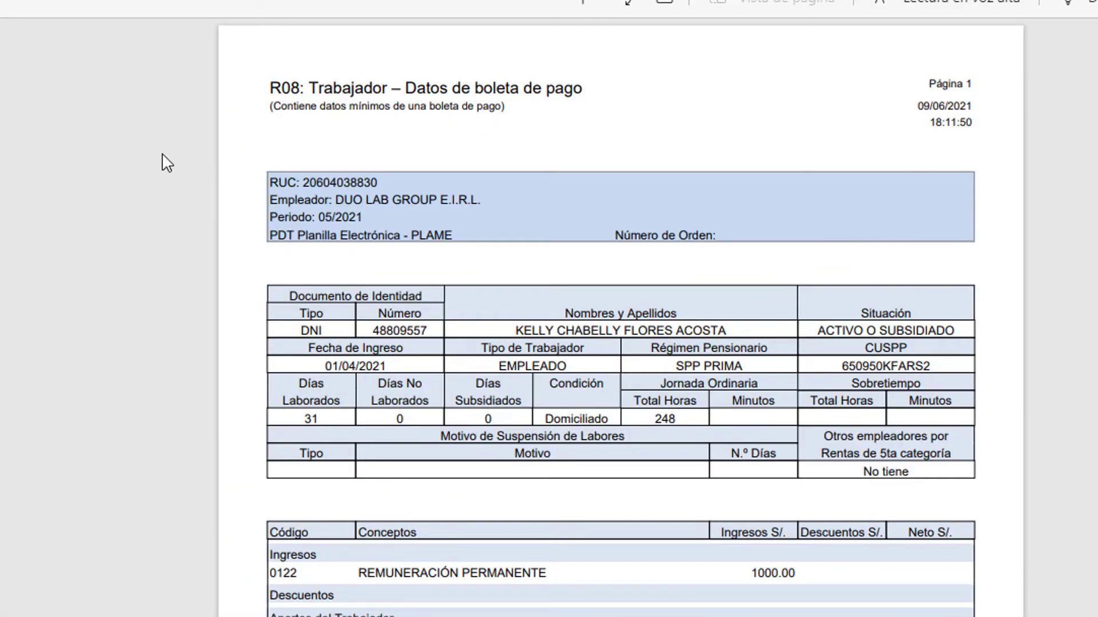
drag(269, 87, 960, 123)
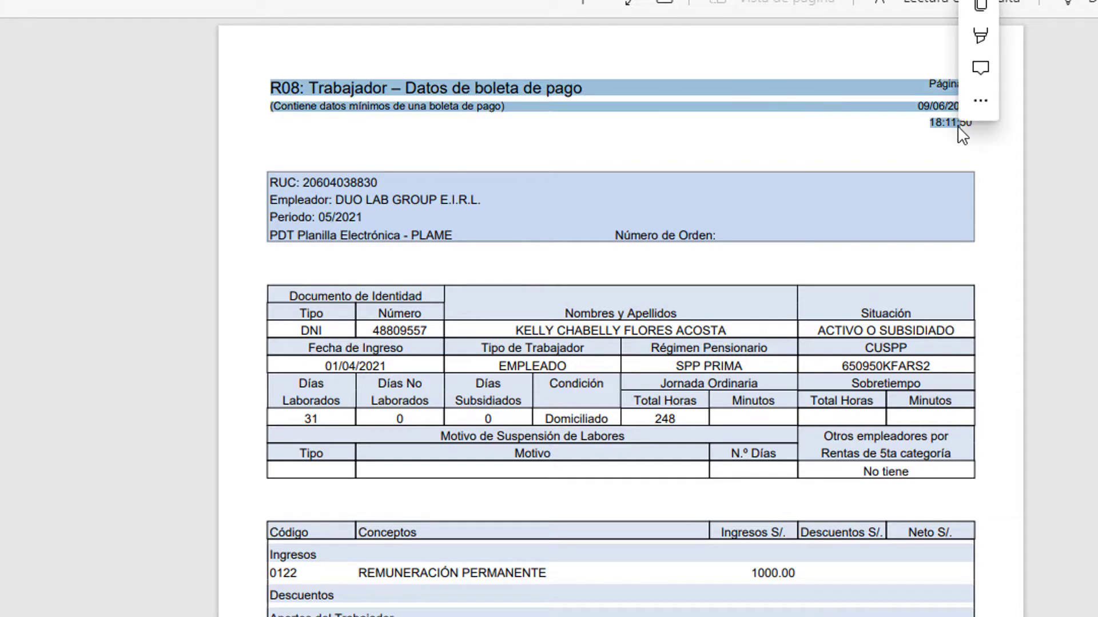
click(487, 147)
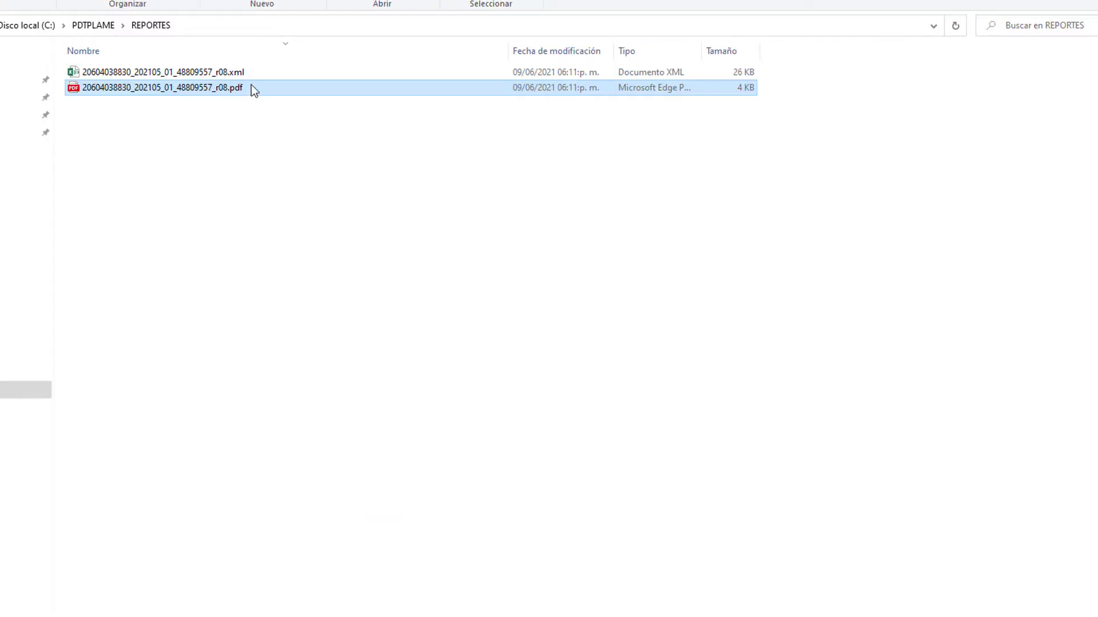
Open the r08 XML report in Excel and clear the title, subtitle, date and time rows B2:I3.
click(186, 73)
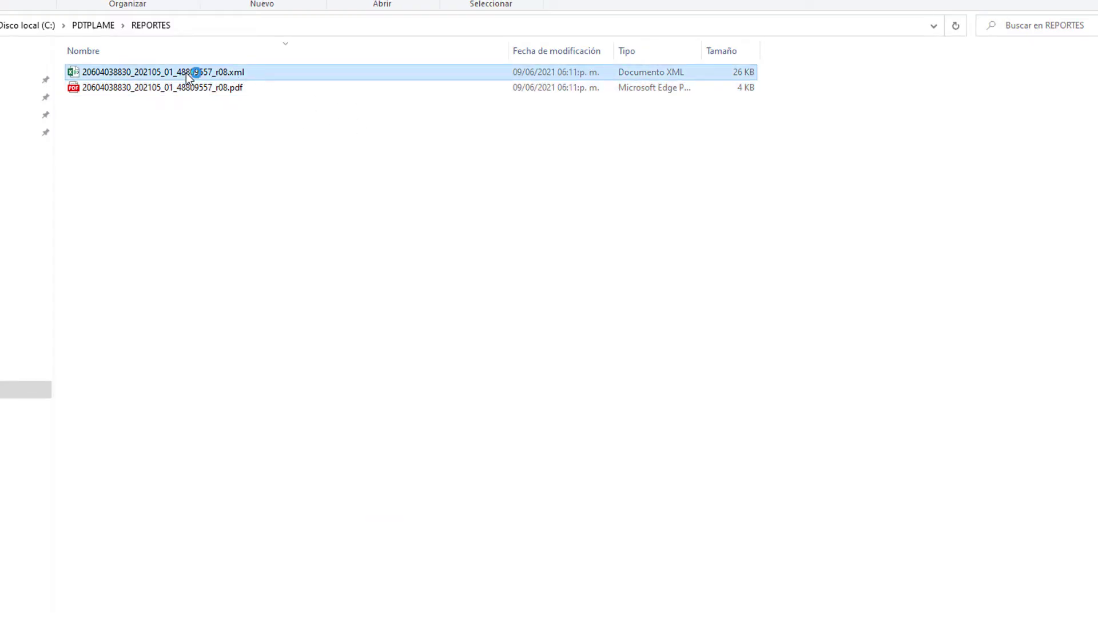
double_click(187, 73)
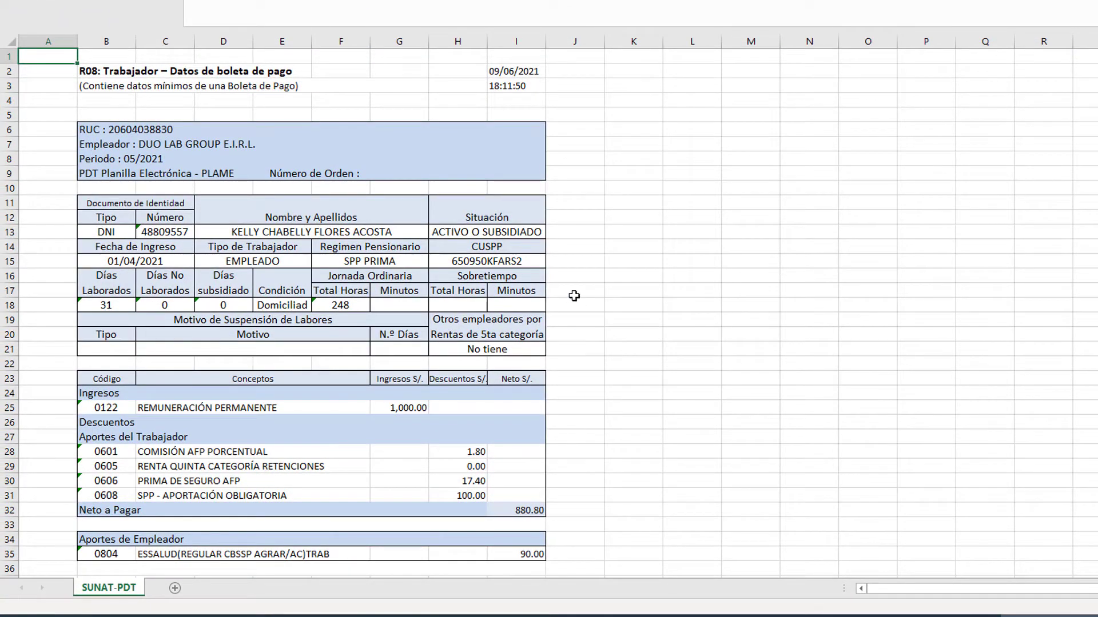
scroll(600, 305, down, 3)
scroll(600, 305, up, 3)
drag(102, 74, 507, 90)
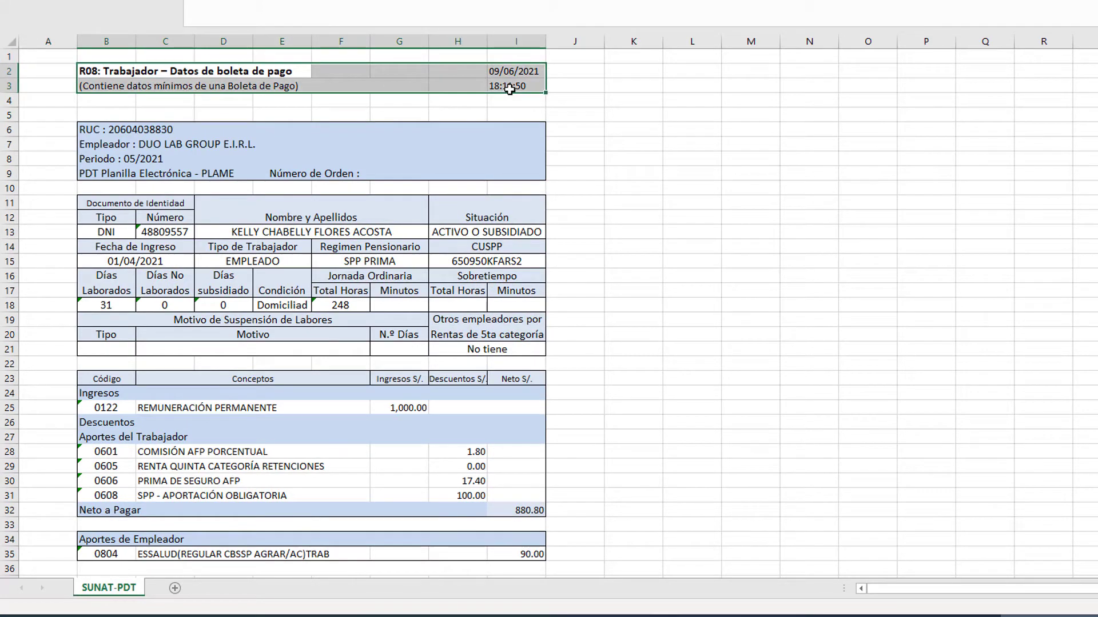
key(Delete)
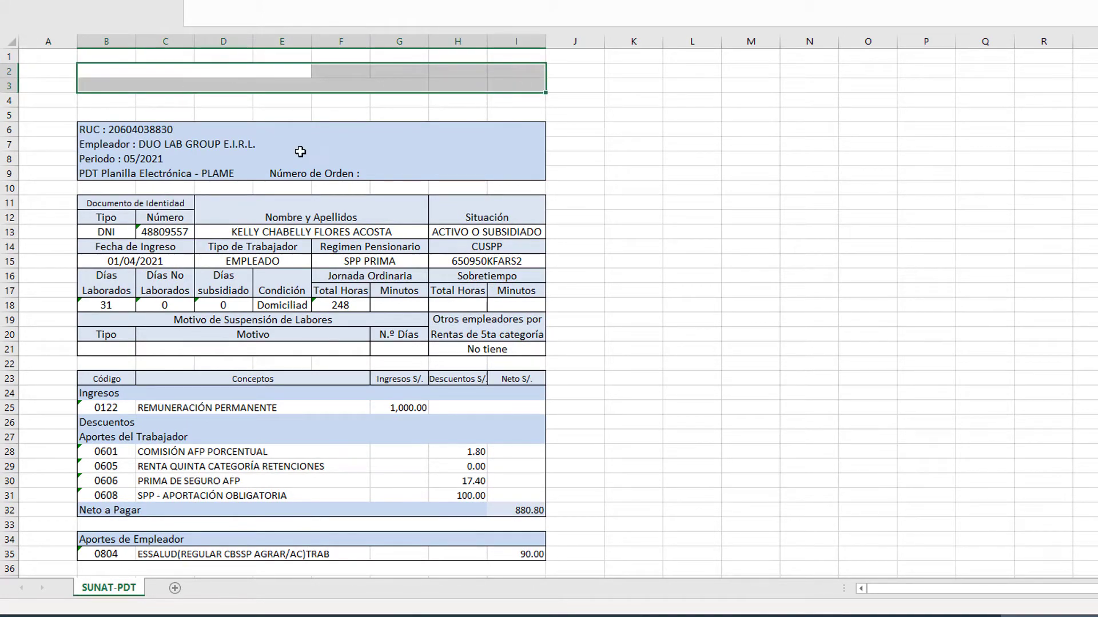
scroll(292, 381, down, 3)
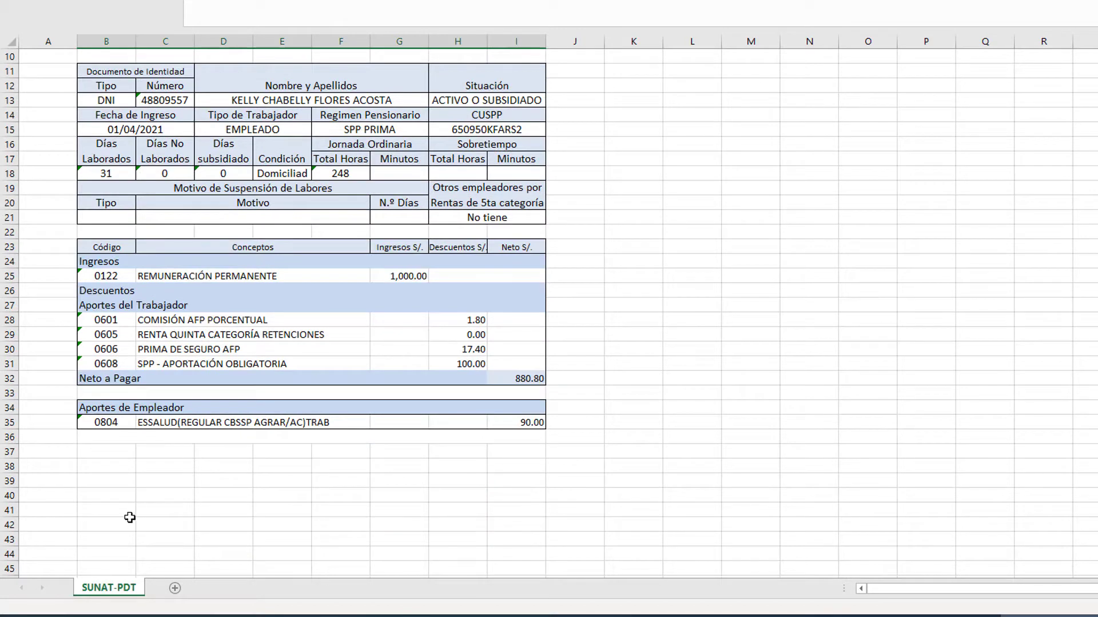
drag(130, 518, 227, 509)
Enter the labels GERENTE GENERAL in C42 and TRABAJADOR in G42.
click(164, 520)
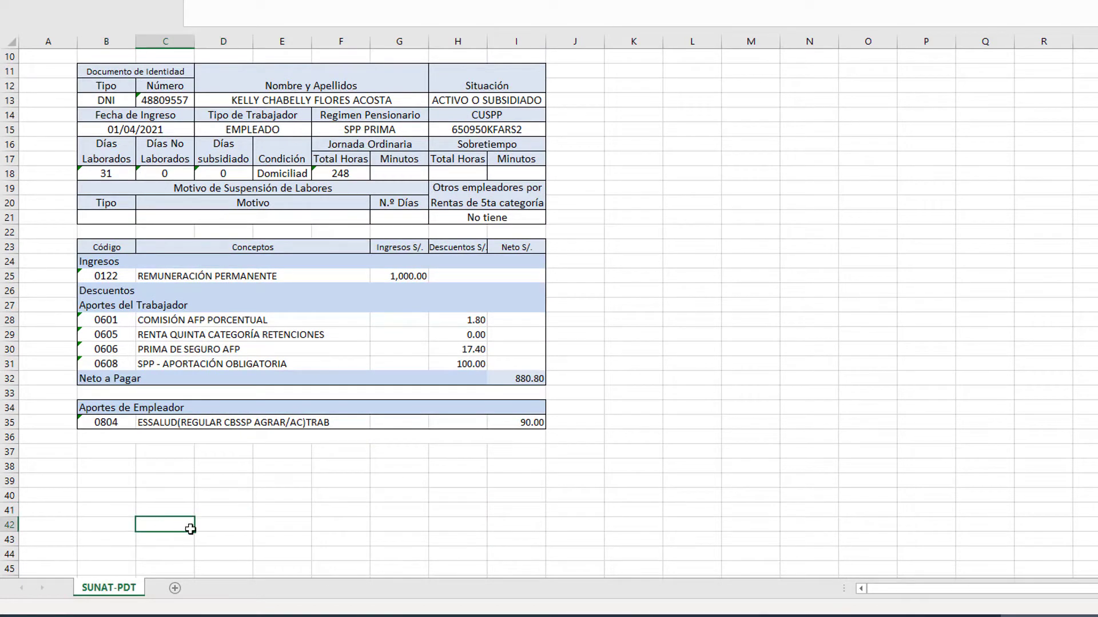
text(geRENTE GENERAL)
key(Right)
key(Right)
key(Right)
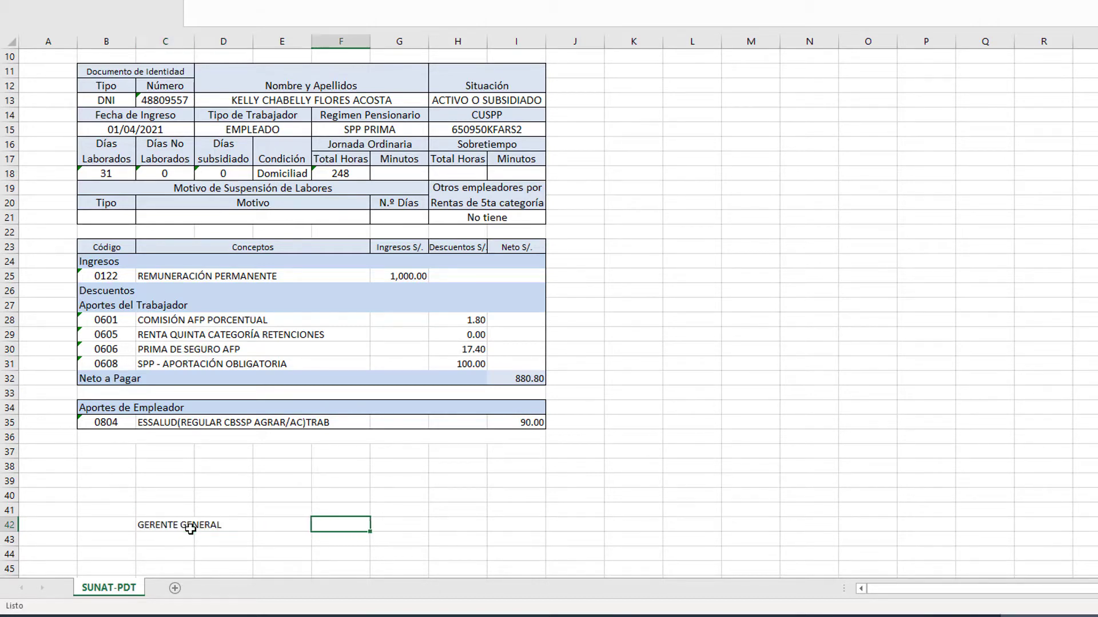
key(Right)
text(TRABAJ)
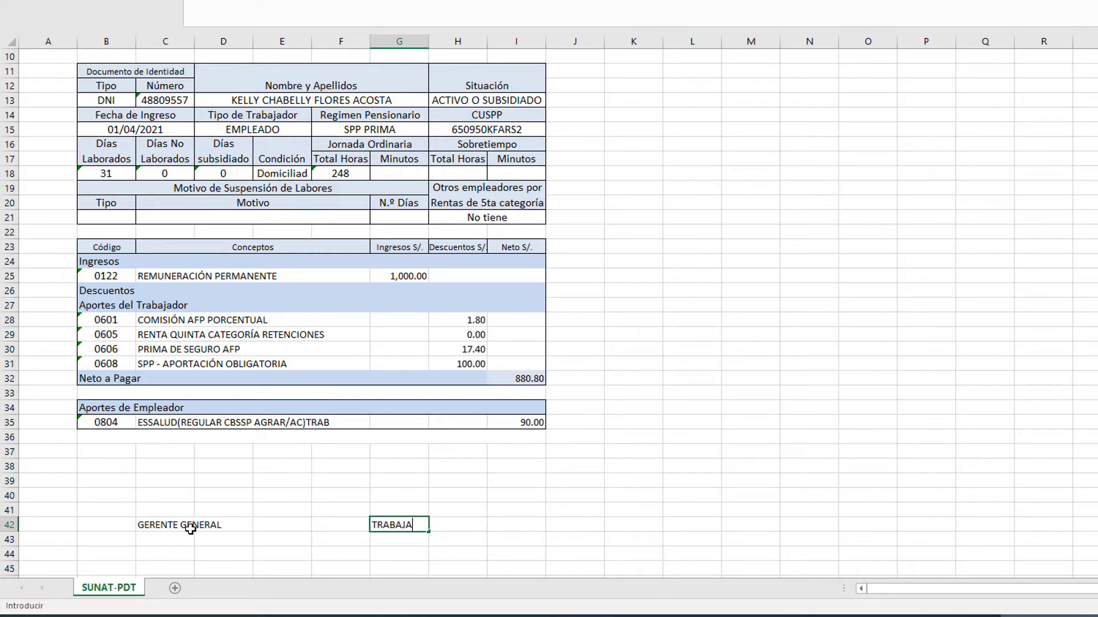
text(ADAOR)
key(BackSpace)
text(OR)
key(Return)
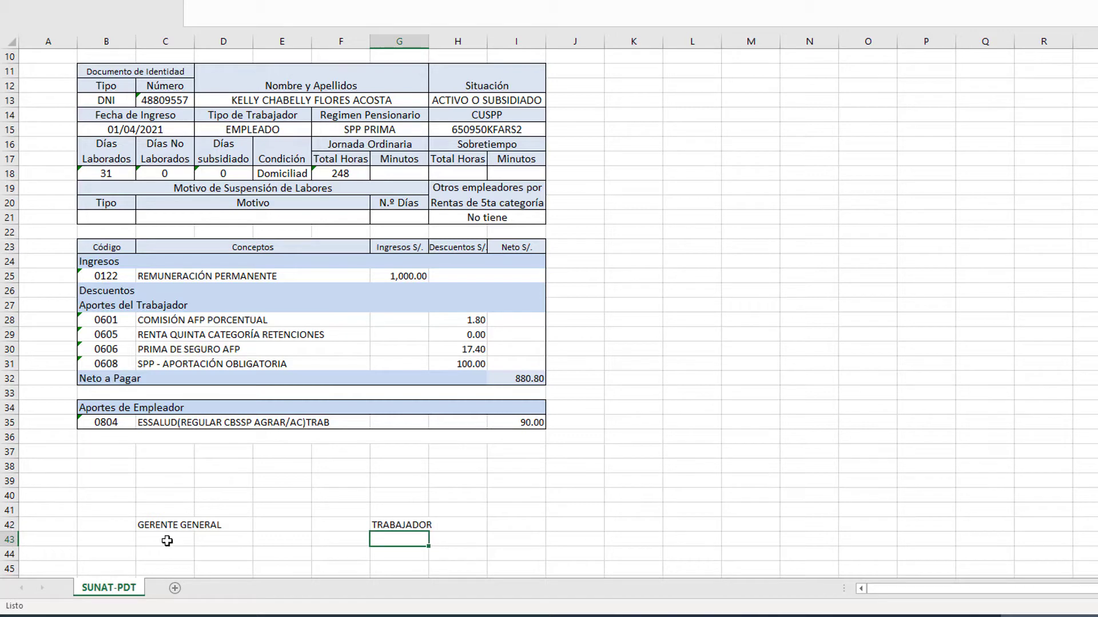
Merge and centre GERENTE GENERAL across C42:D42.
click(165, 504)
drag(167, 524, 224, 525)
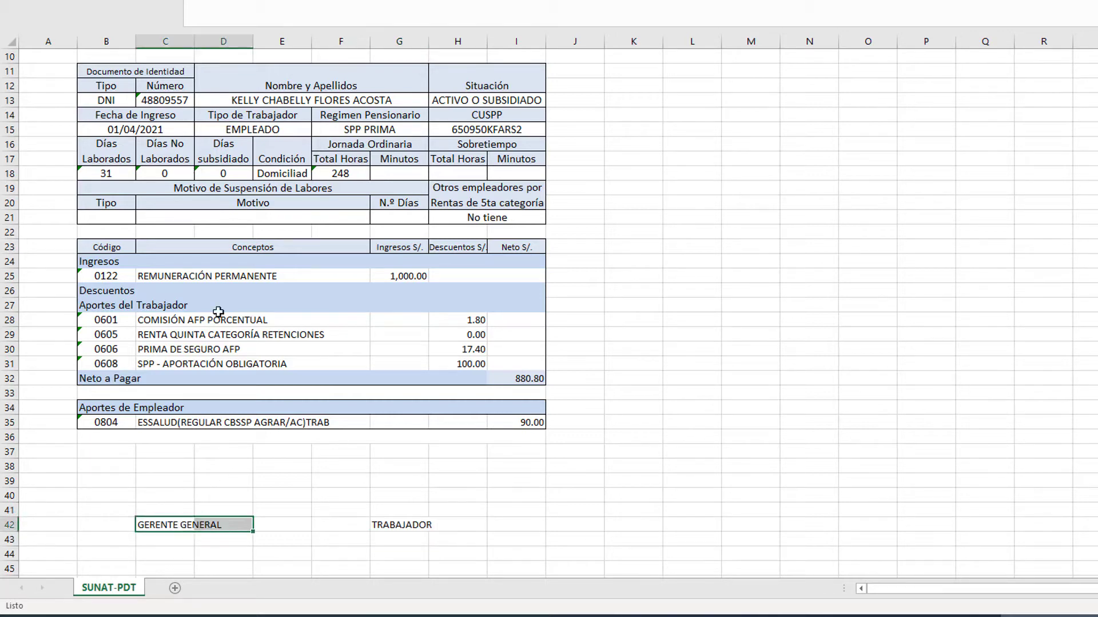
key(alt+o)
key(m)
key(c)
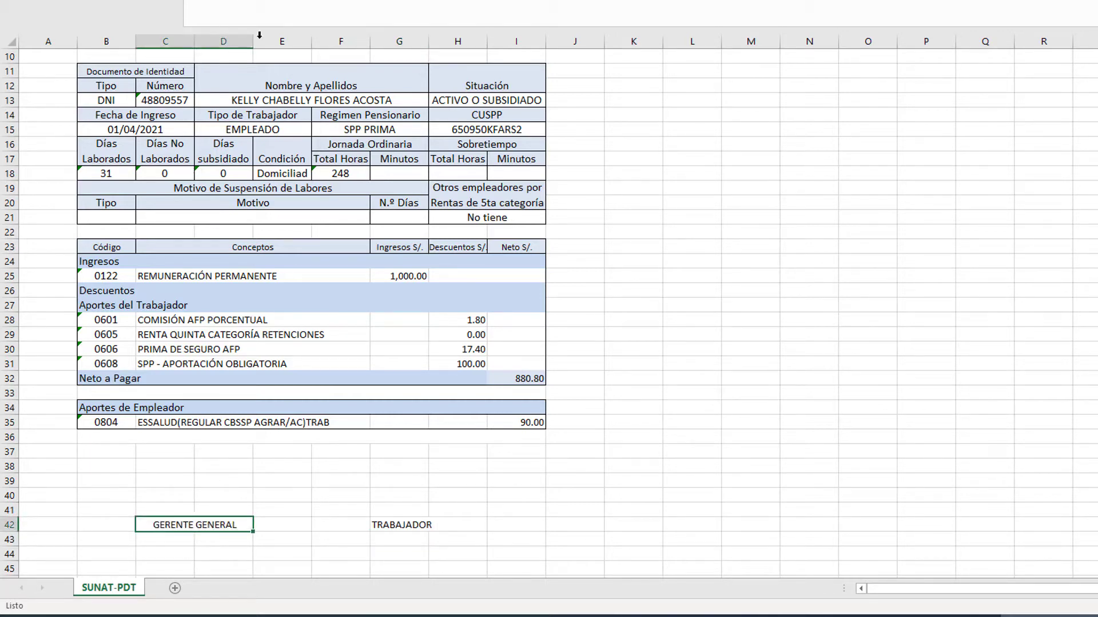
Give C41:D41 a thick bottom border and copy it onto G41:H41.
drag(188, 509, 202, 510)
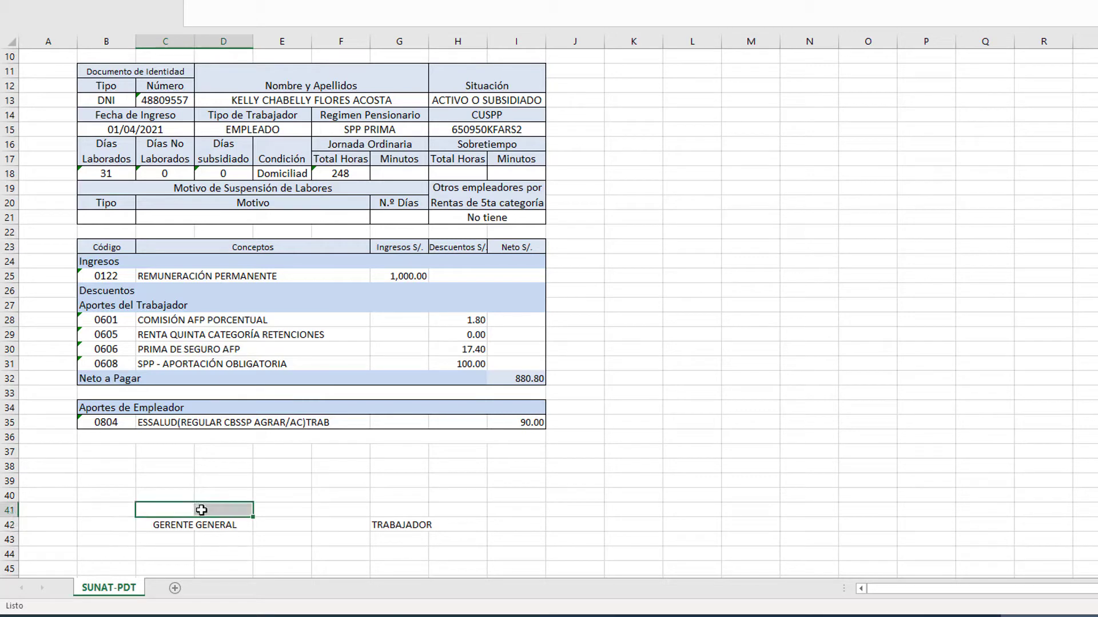
key(alt+h)
key(b)
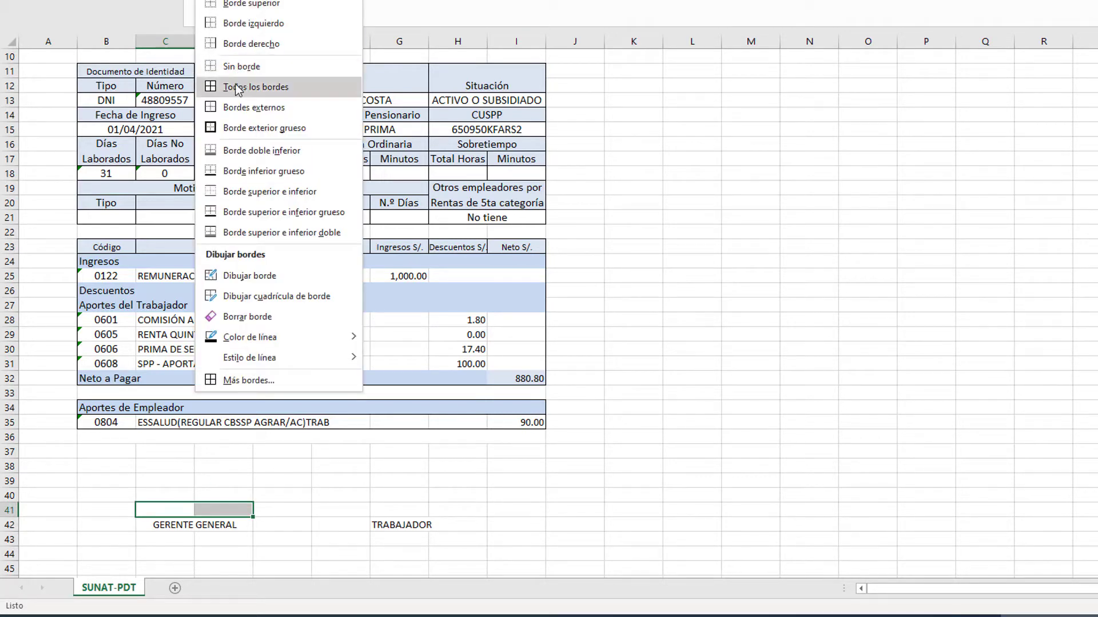
click(258, 172)
click(213, 515)
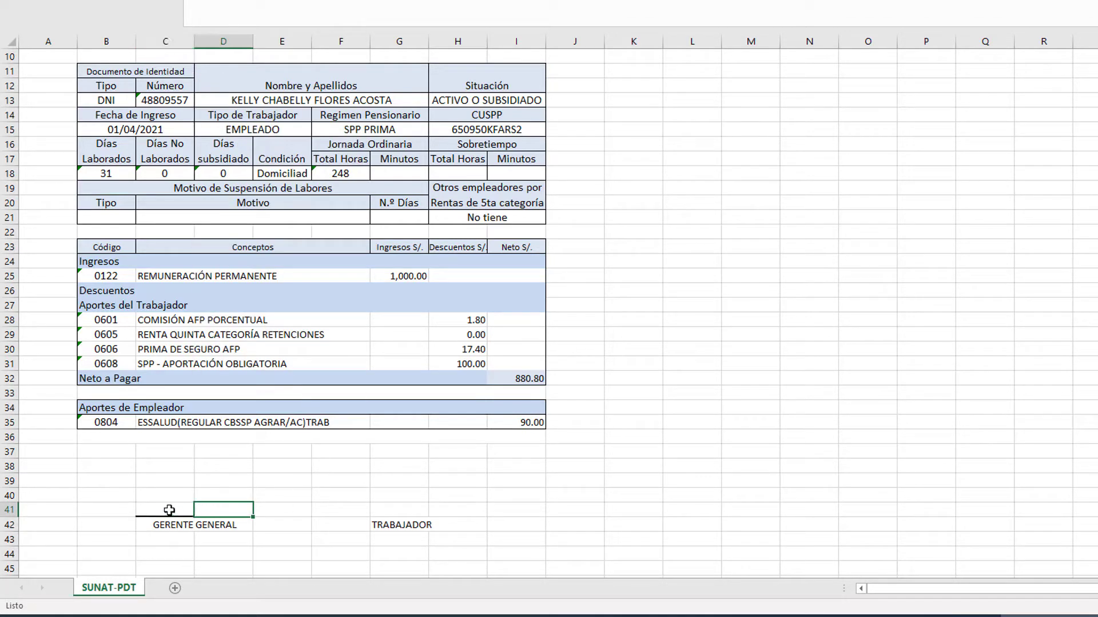
drag(169, 510, 212, 510)
key(ctrl+c)
drag(381, 511, 457, 525)
key(ctrl+v)
Merge and centre TRABAJADOR across G42:H42.
click(410, 525)
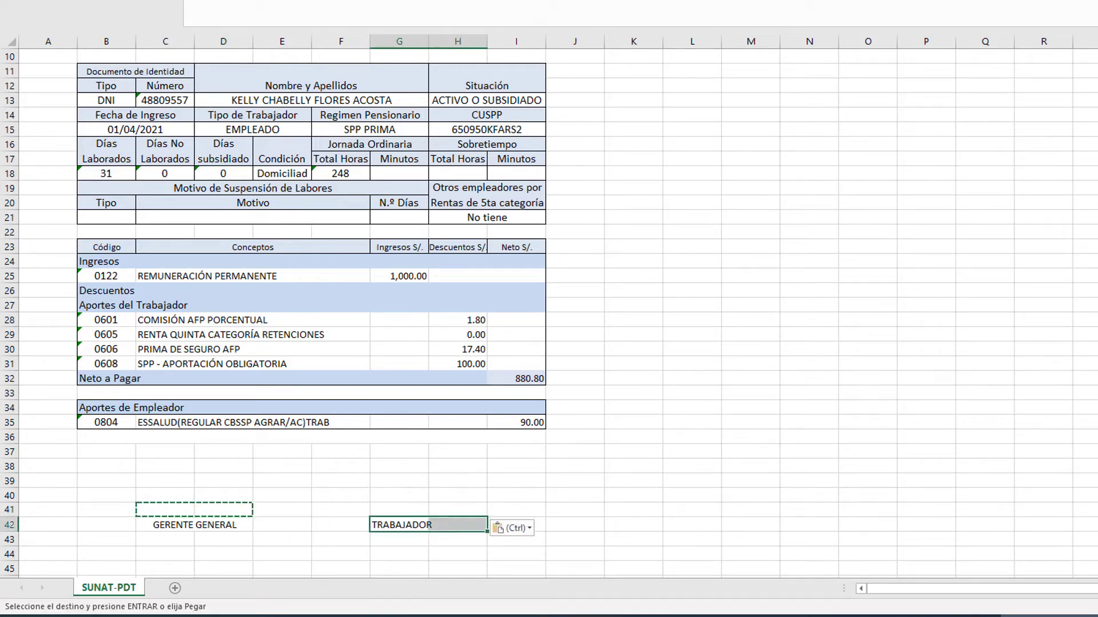
key(alt+h)
key(a)
key(c)
click(361, 495)
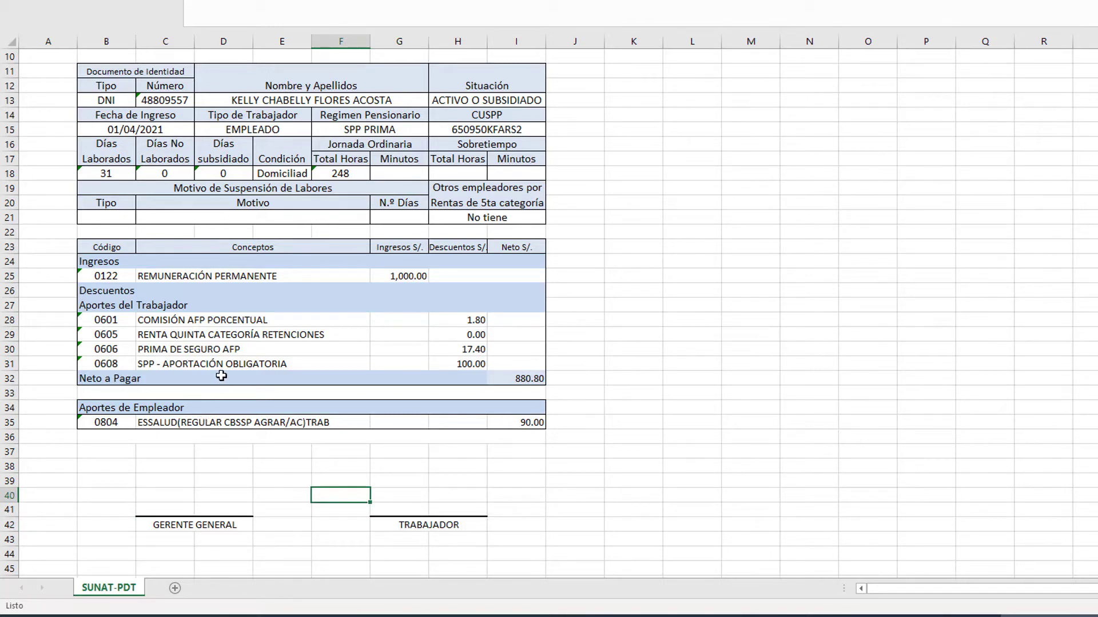
Save the payslip as a Libro de Excel (*.xlsx) file in the REPORTES folder.
scroll(306, 243, up, 3)
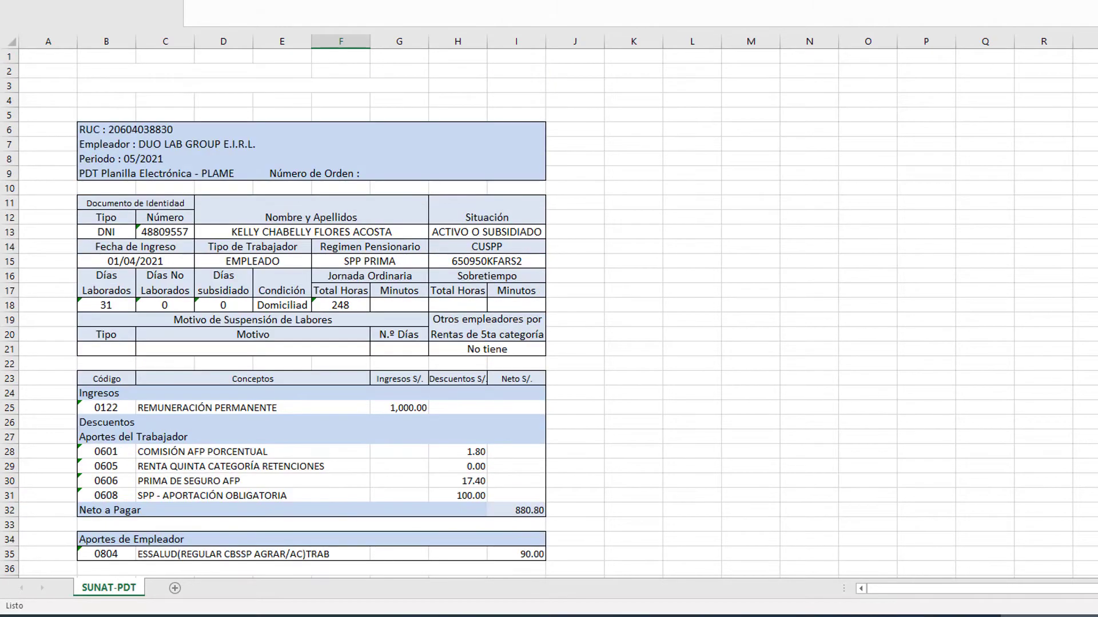
key(alt+a)
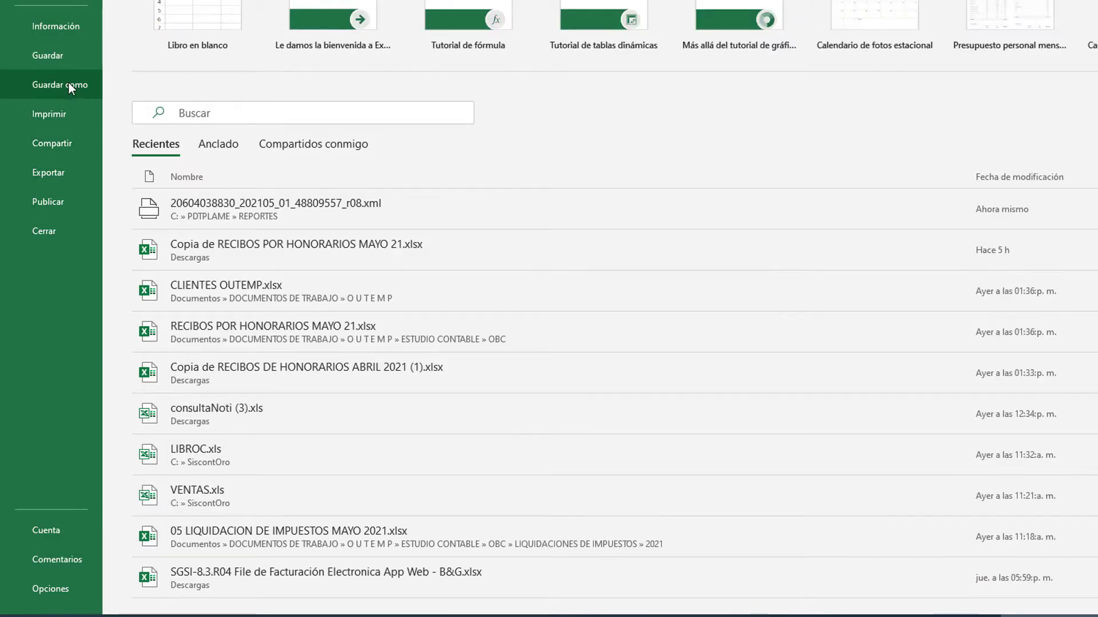
click(67, 84)
scroll(486, 77, up, 3)
click(540, 103)
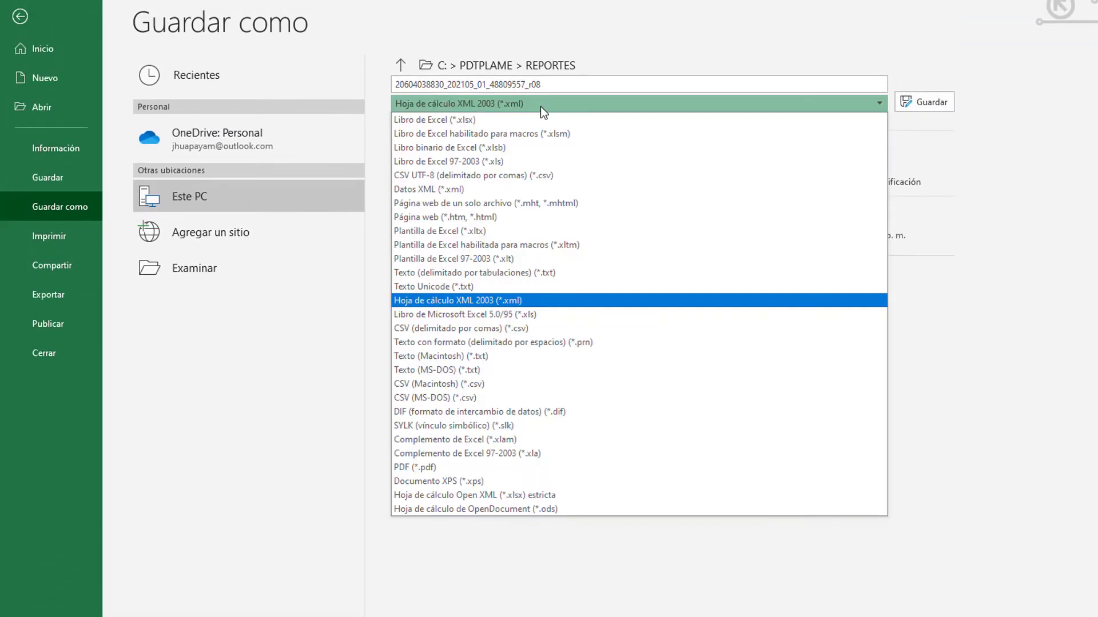
click(553, 122)
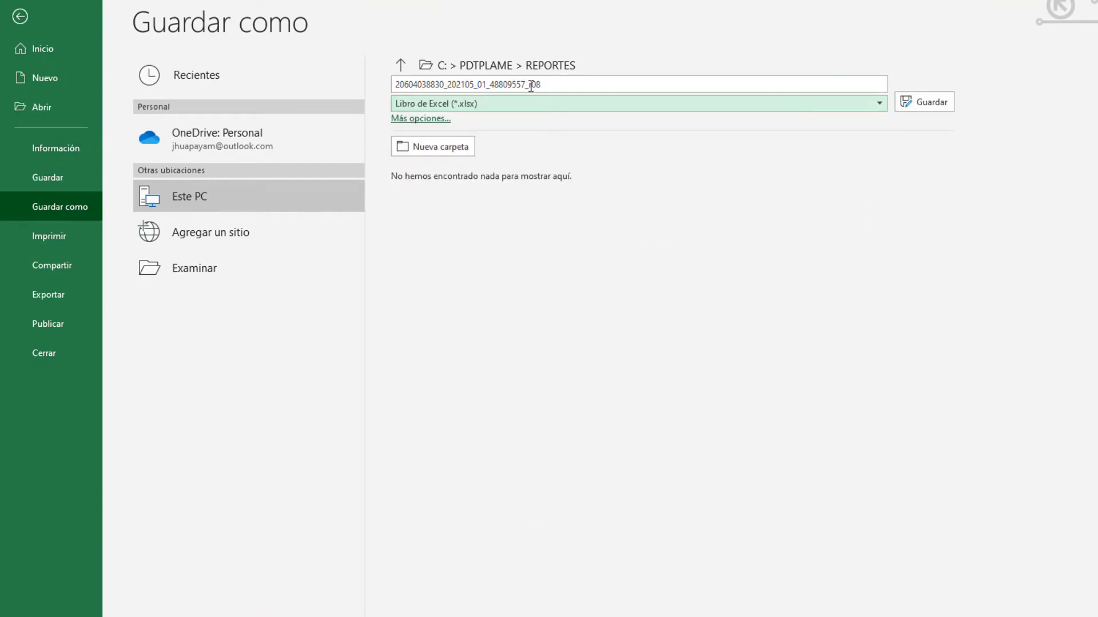
click(923, 101)
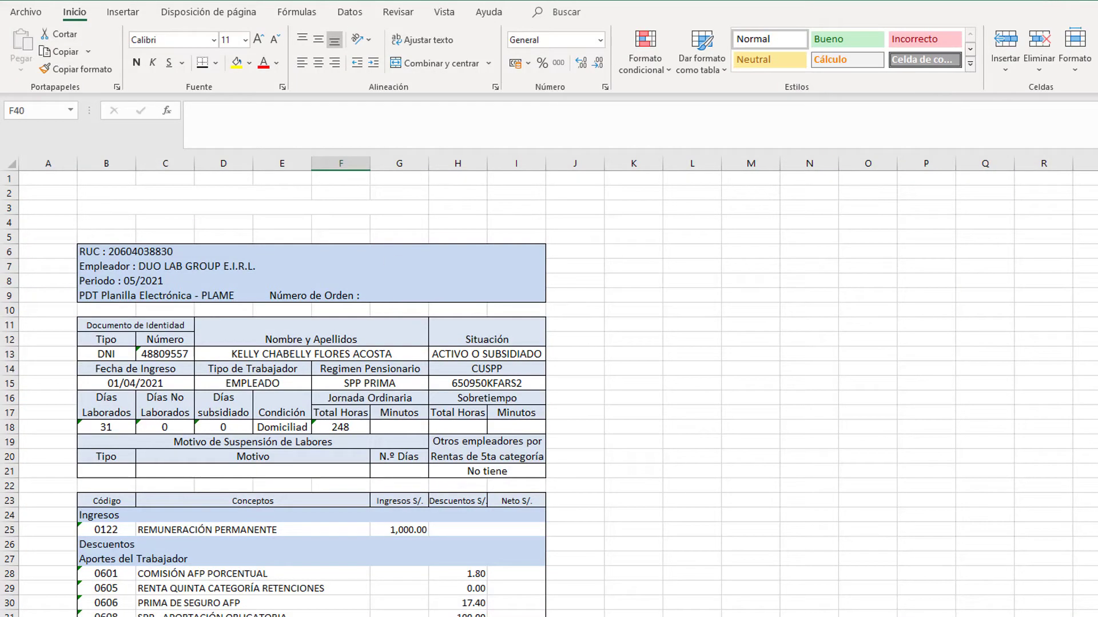
key(alt+Tab)
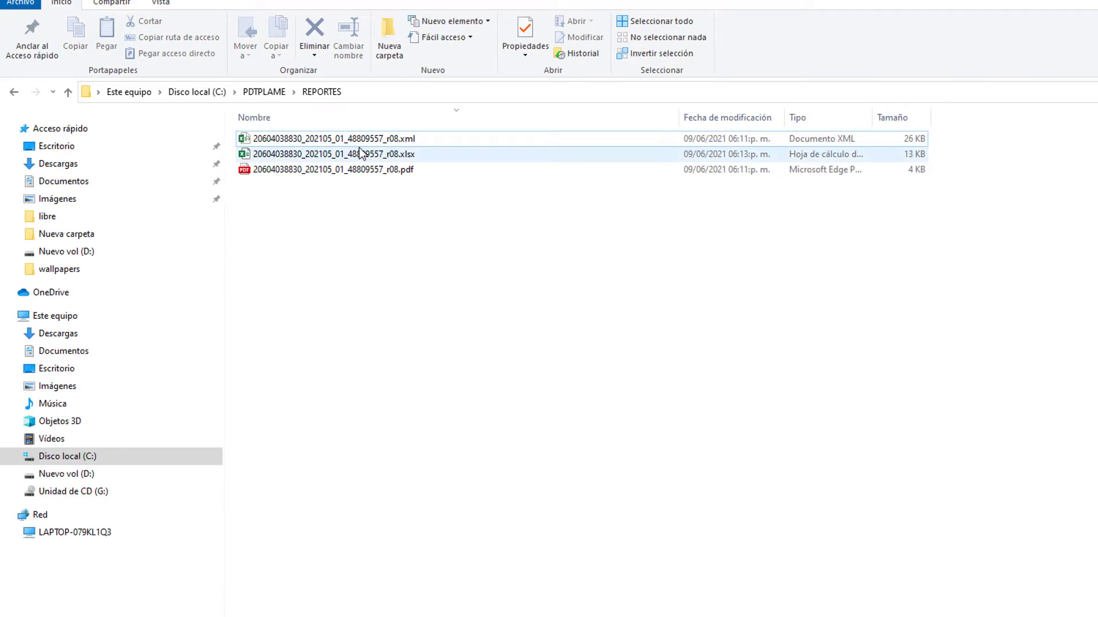
Widen the Tipo column and delete the r08 XML, XLSX and PDF files, retrying the in-use one.
click(361, 141)
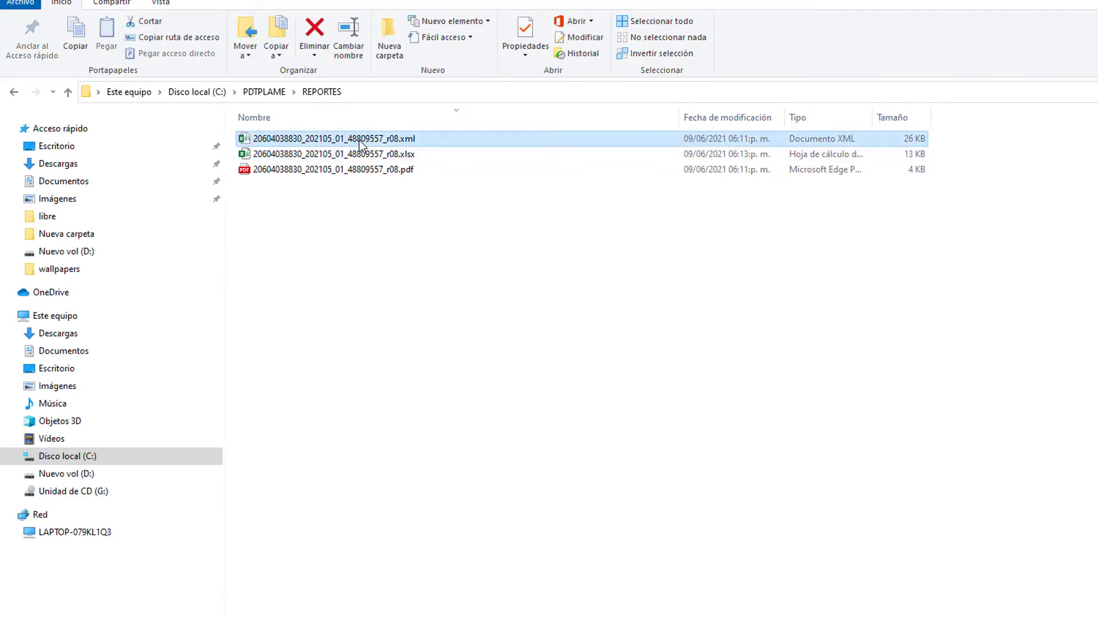
drag(872, 116, 999, 116)
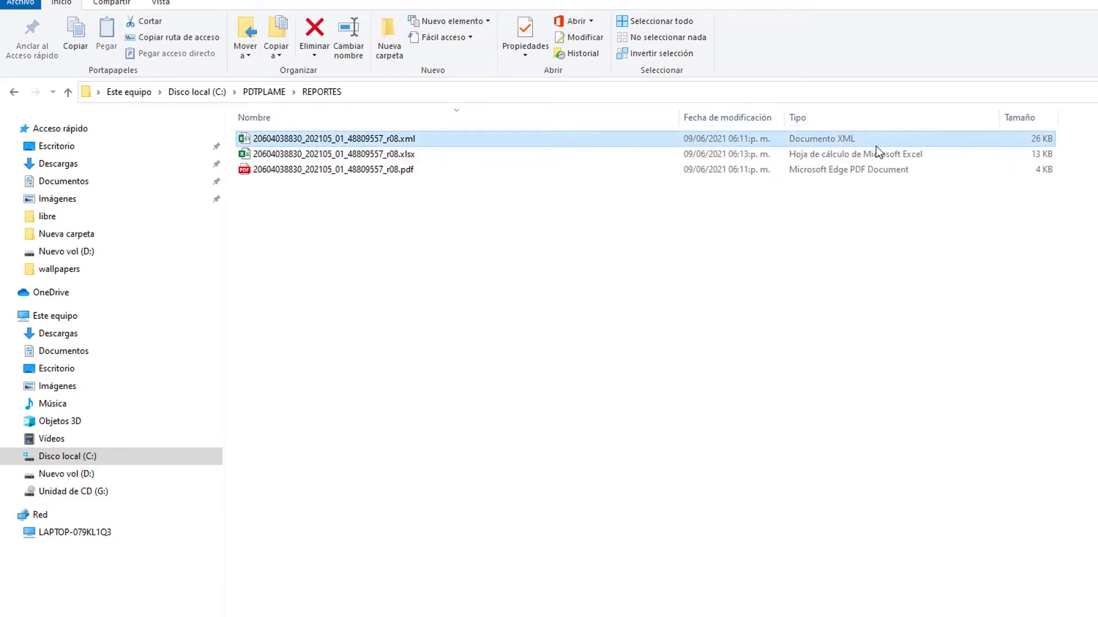
click(330, 156)
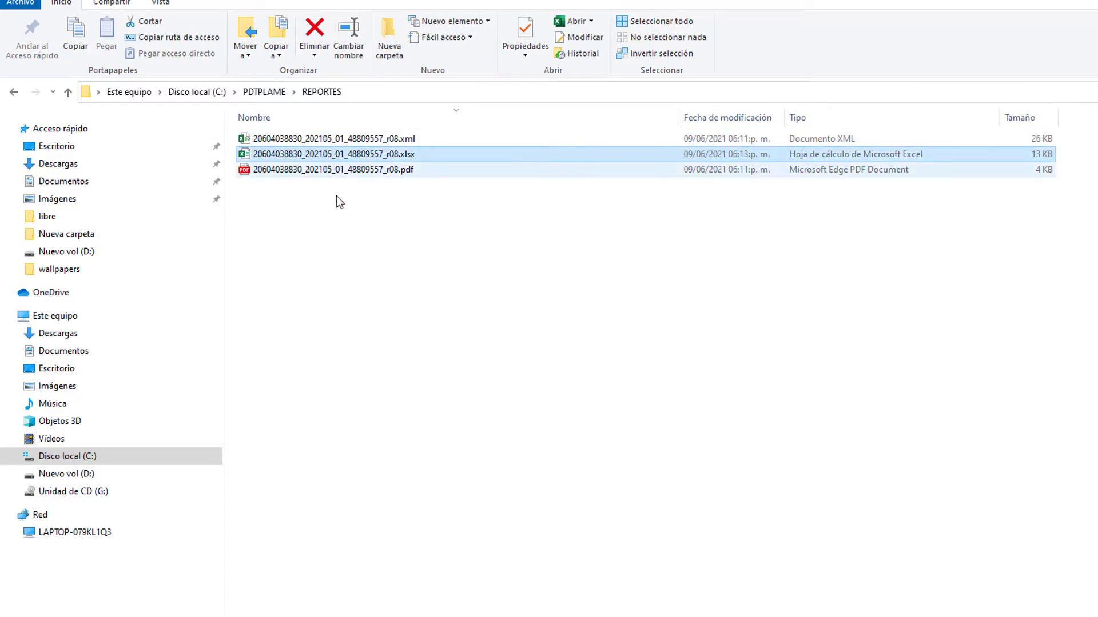
click(331, 171)
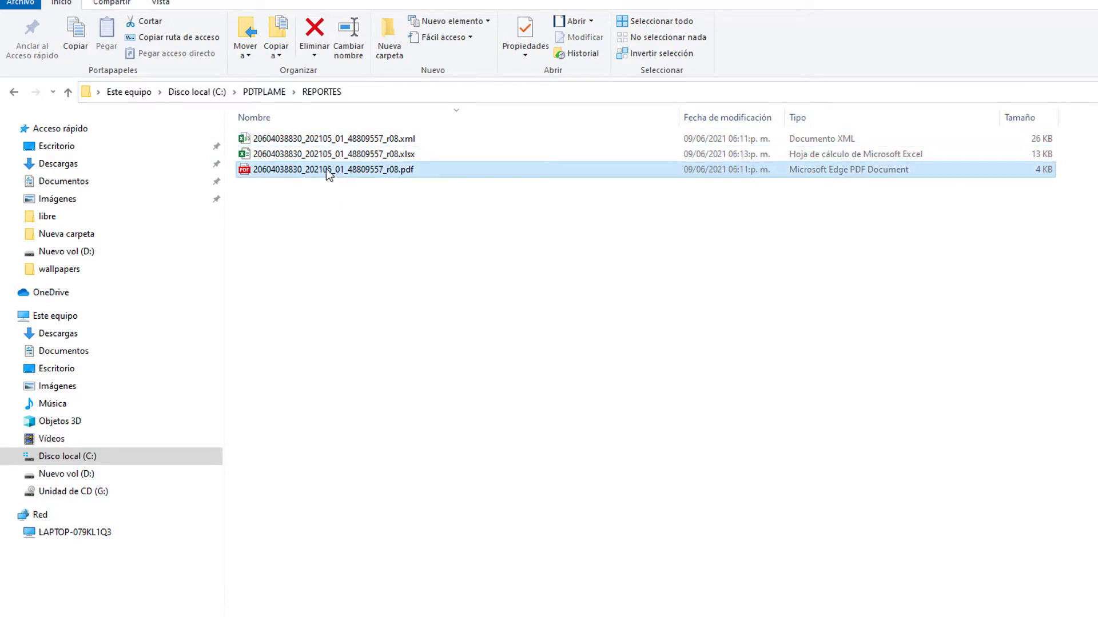
click(346, 221)
drag(330, 174, 331, 137)
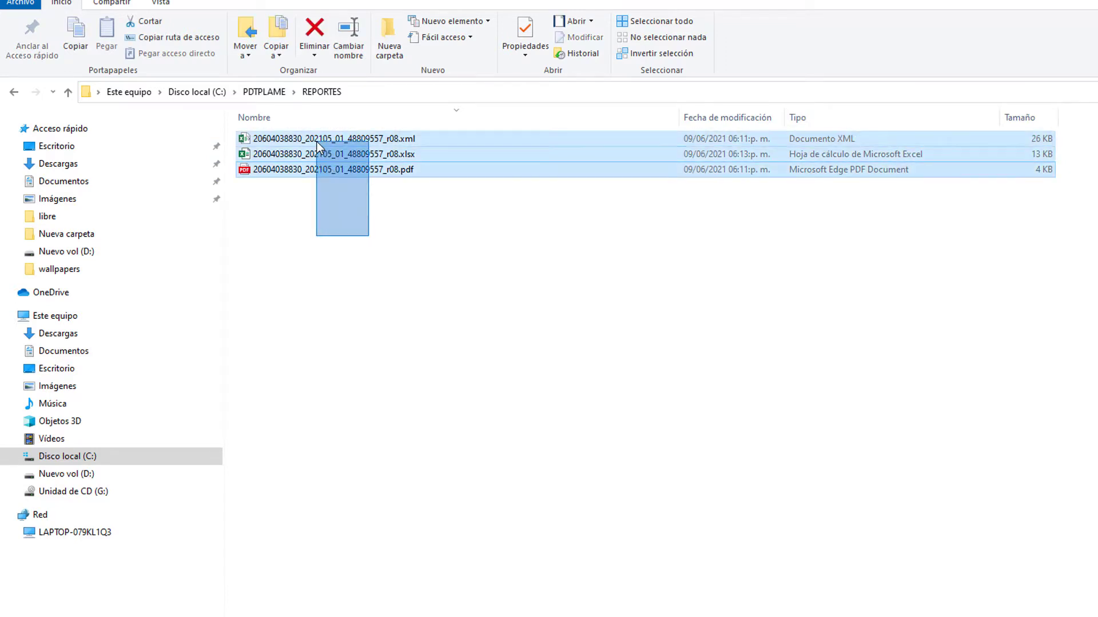
key(Delete)
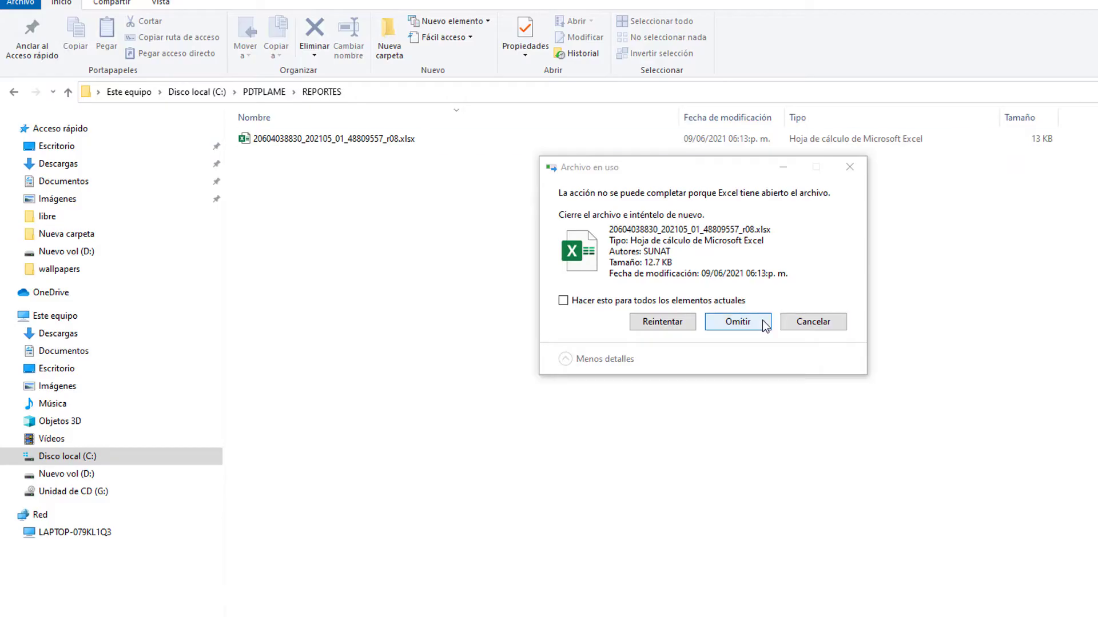
click(660, 322)
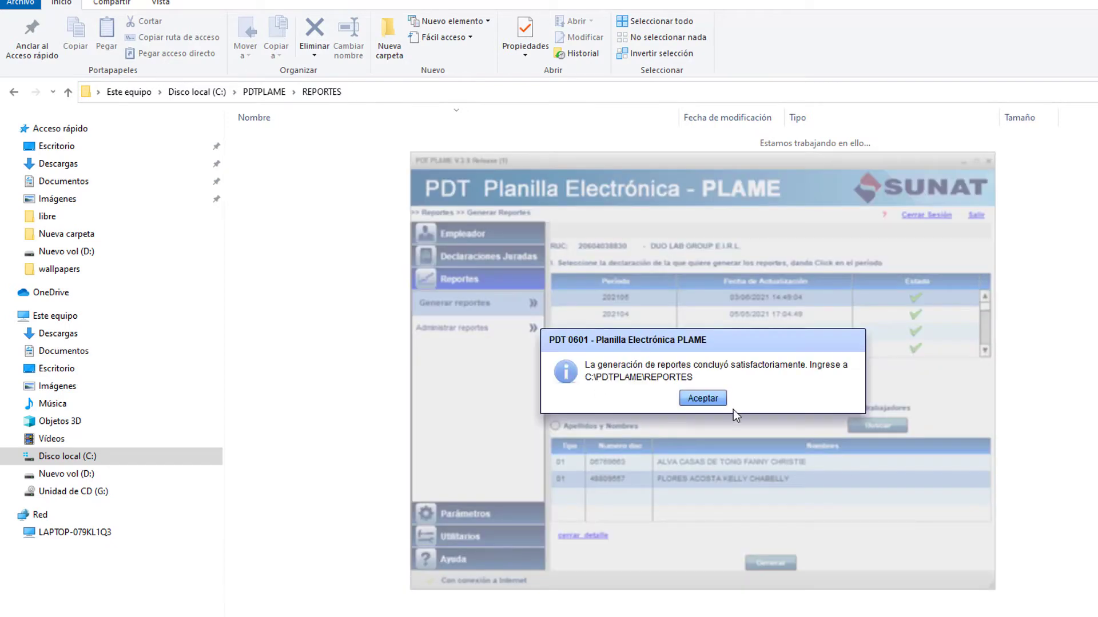
Regenerate the R08 reports for period 202105 with Generar para todos los trabajadores ticked.
click(718, 400)
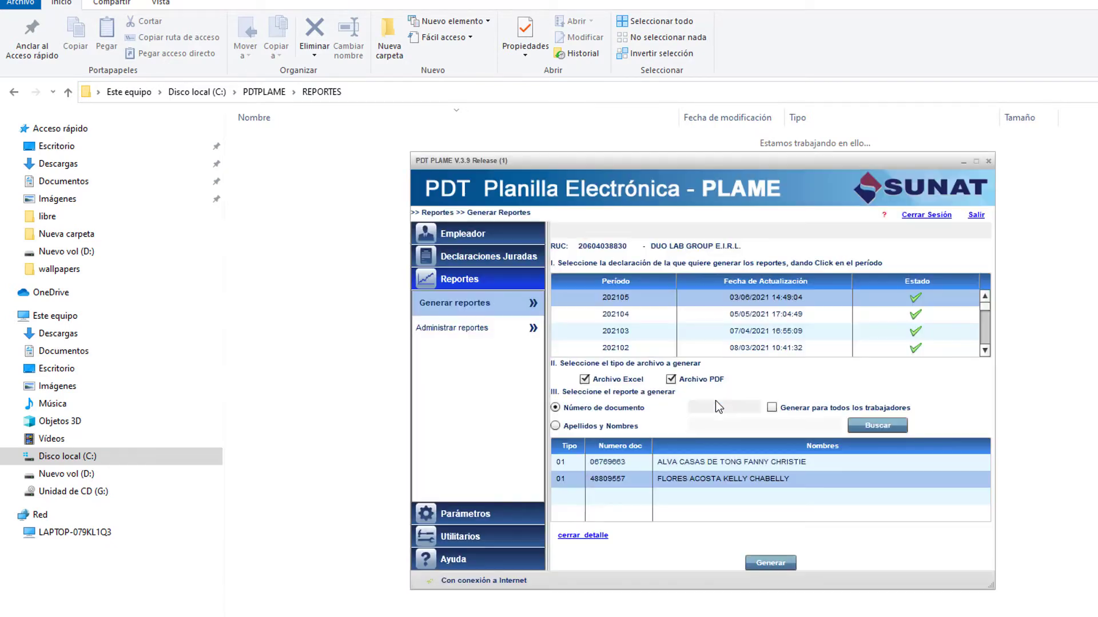
click(680, 479)
click(774, 410)
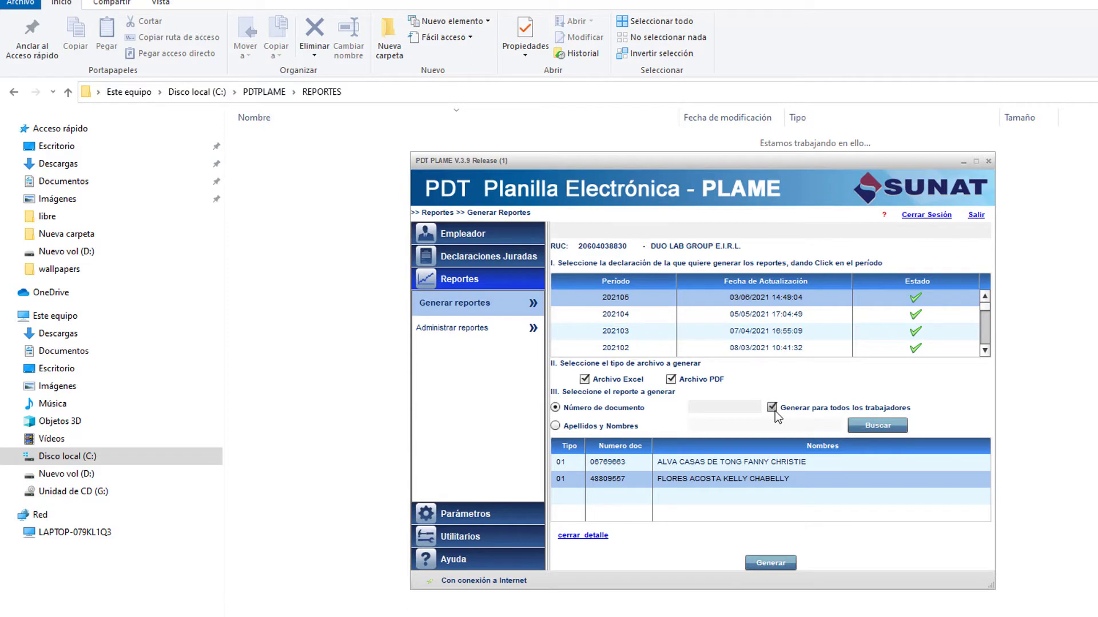
click(640, 296)
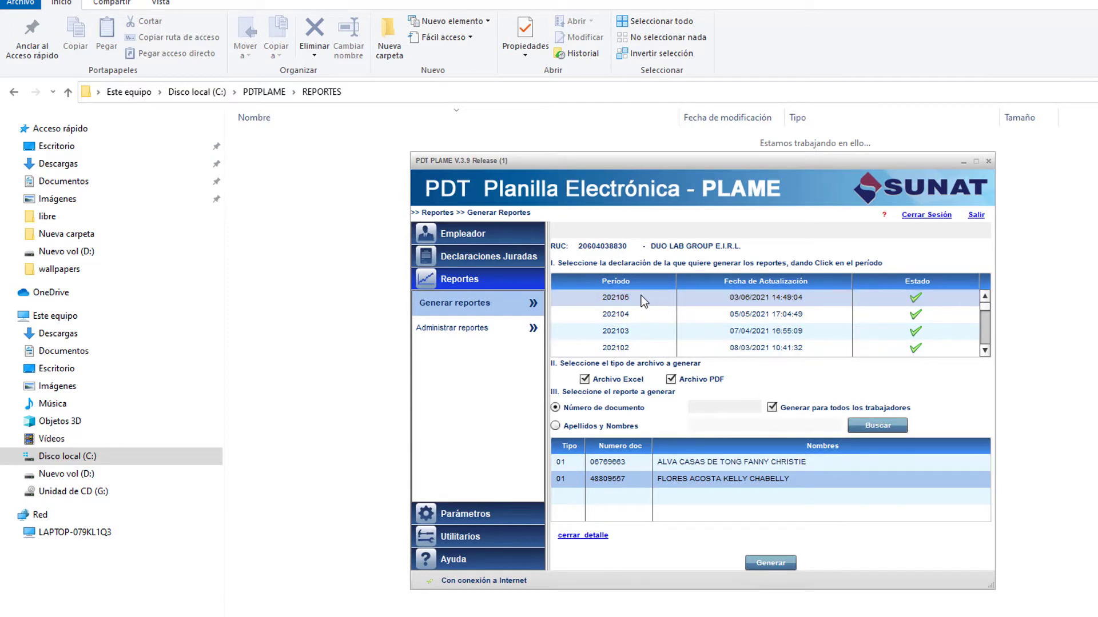
click(770, 563)
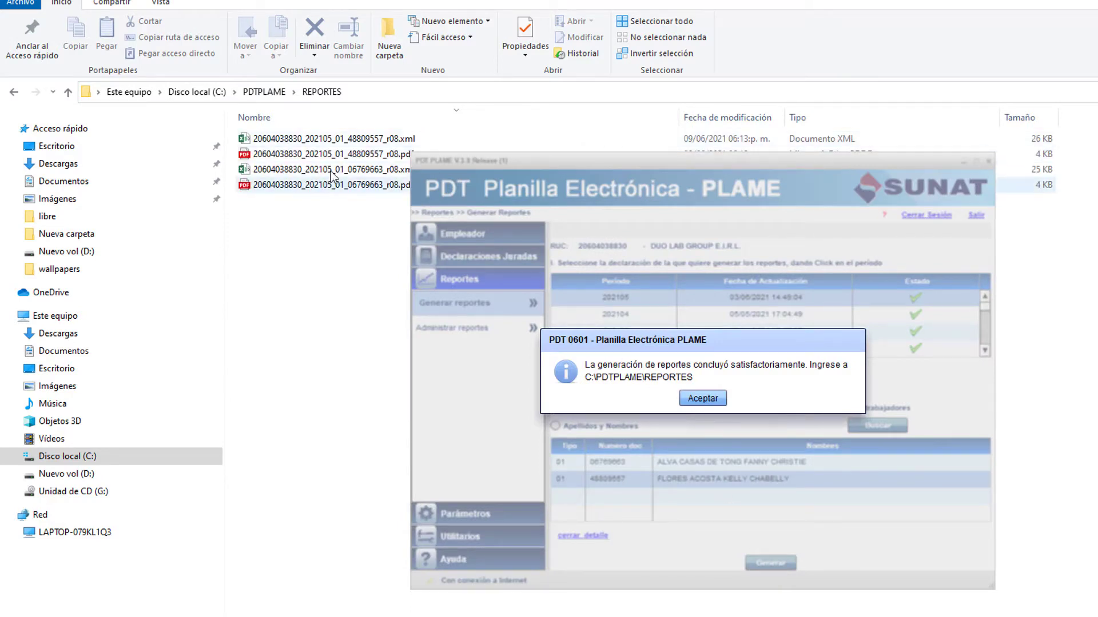
Review the four r08 reports in REPORTES: each worker's XML and PDF payslip files.
click(304, 232)
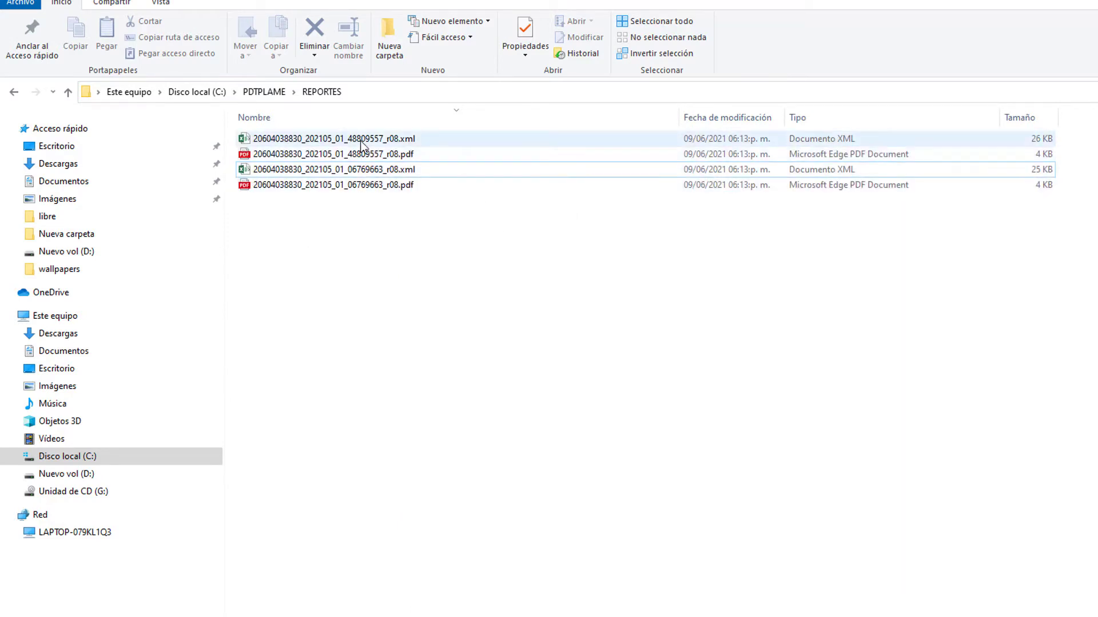
click(358, 170)
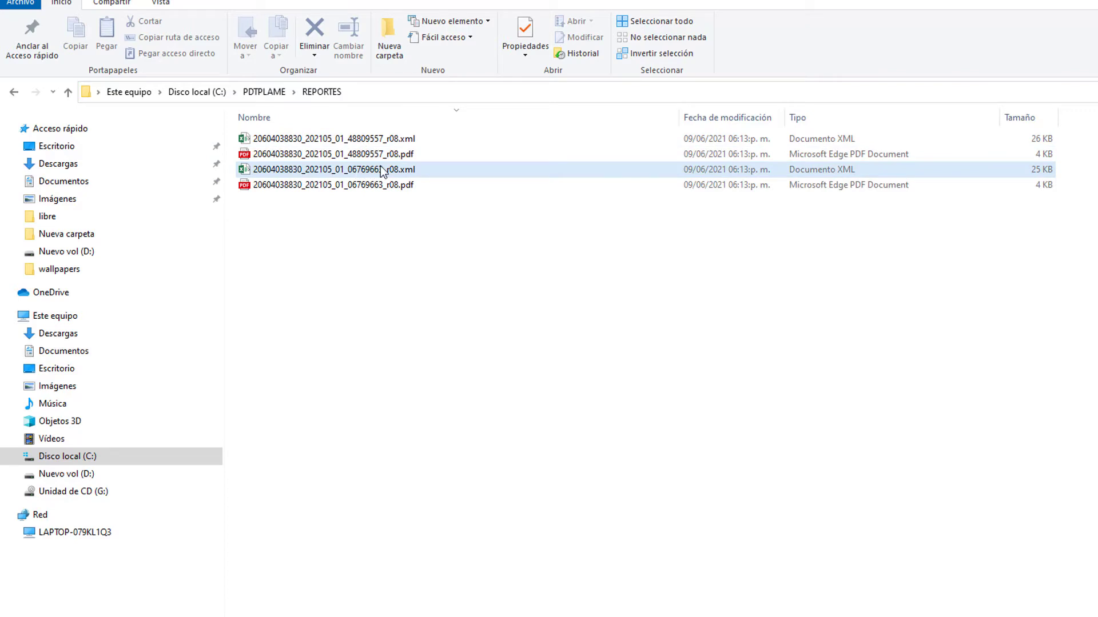
click(377, 218)
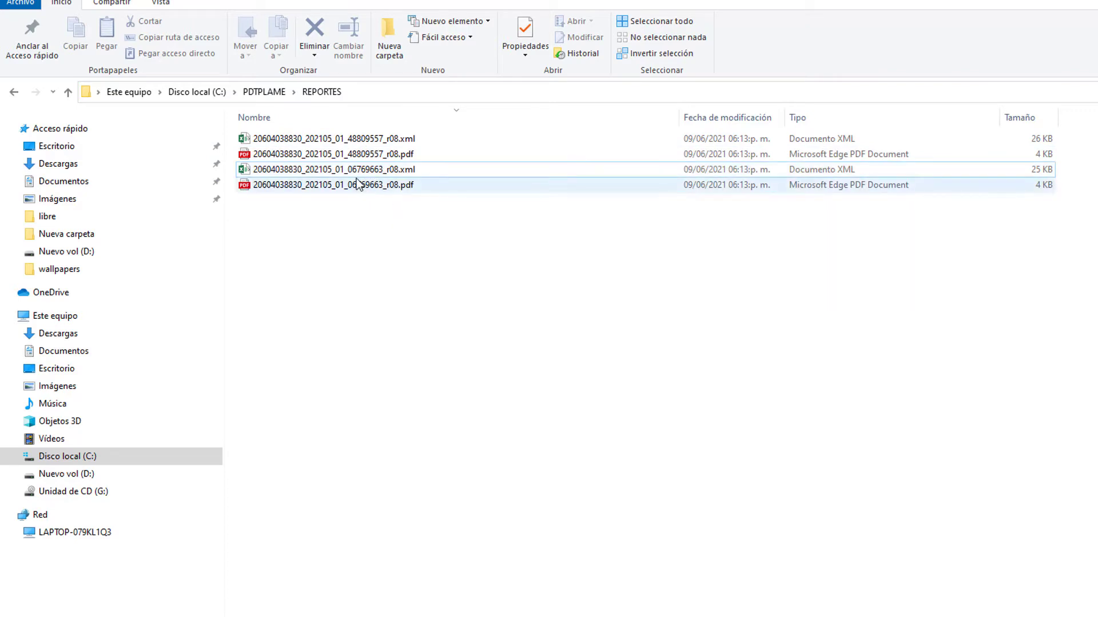
key(Up)
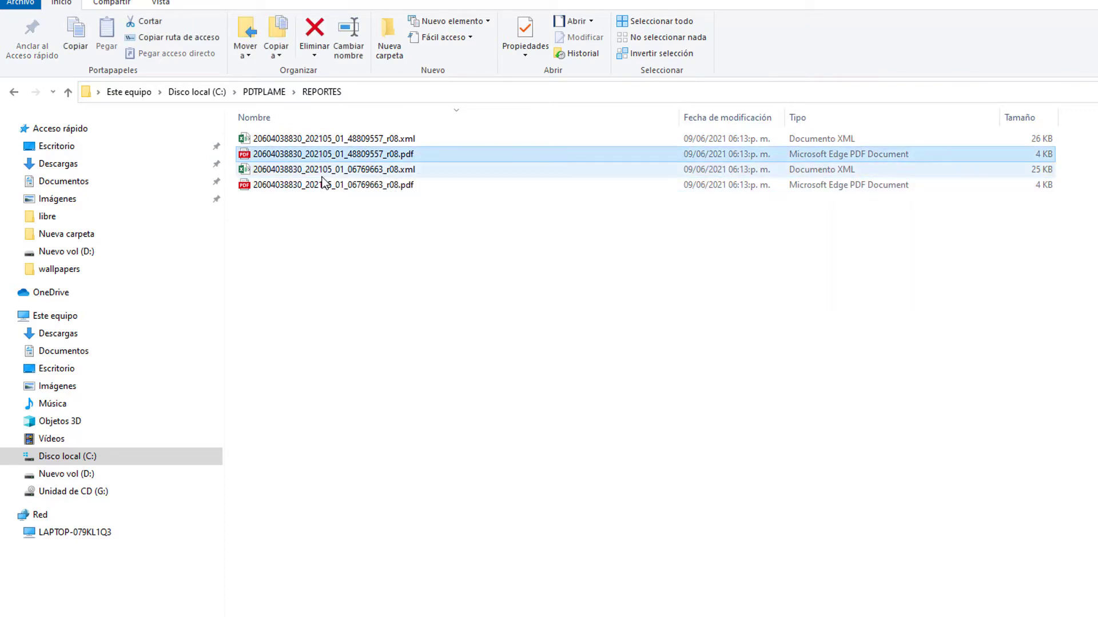